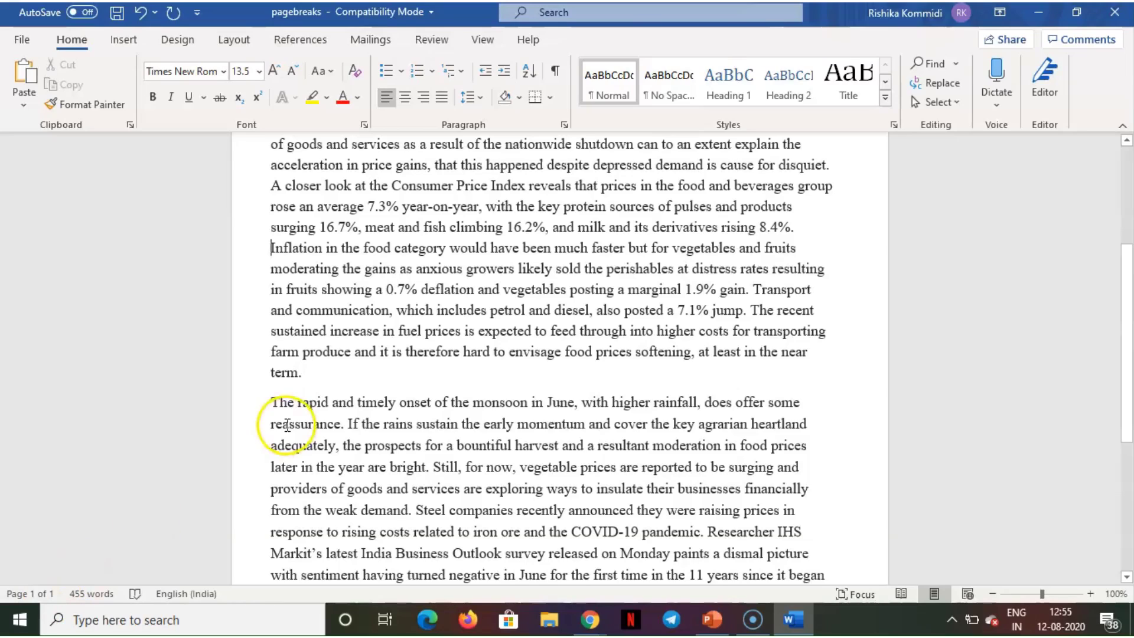
# Step: Insert the saved picture the-road-815297_640 from this device after the sentence ending "rising 8.4%."
pyautogui.click(800, 227)
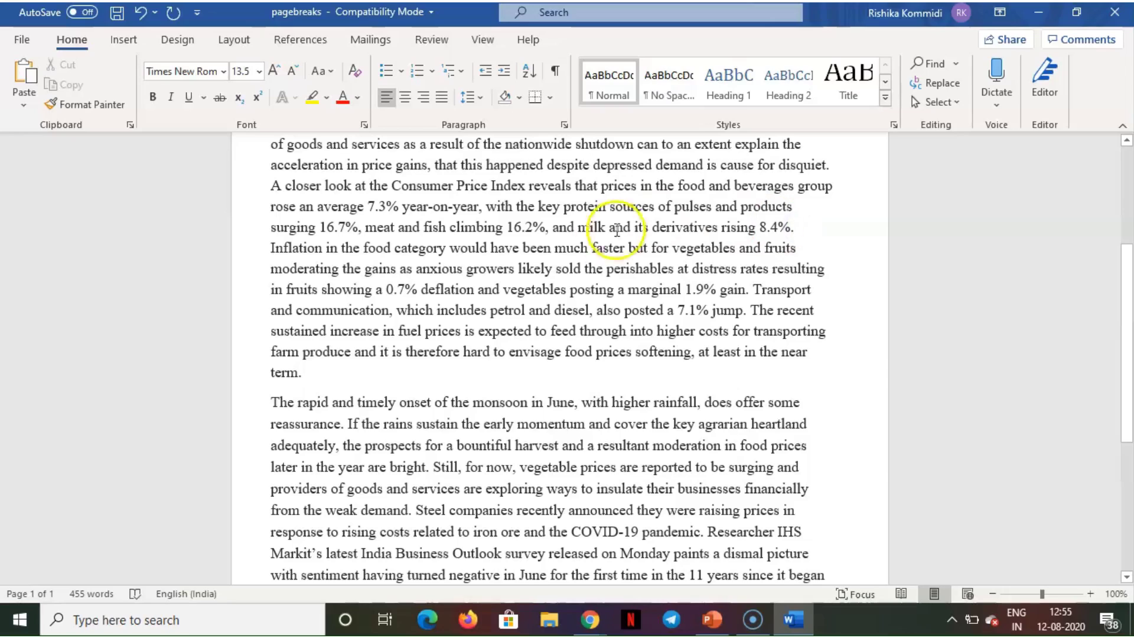
pyautogui.click(130, 42)
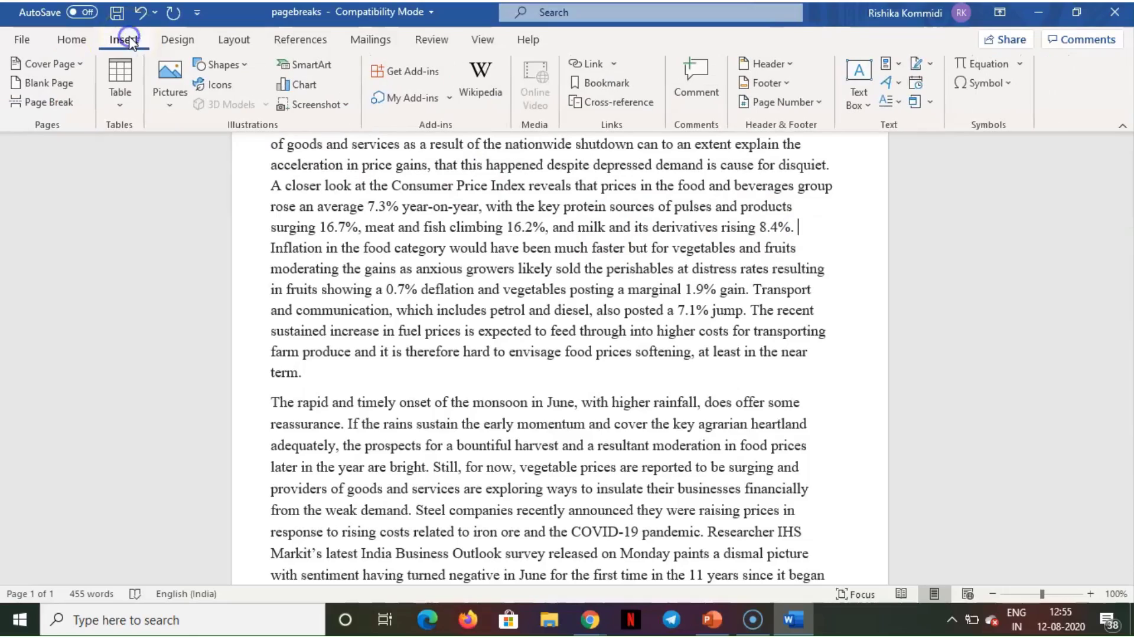
pyautogui.click(169, 91)
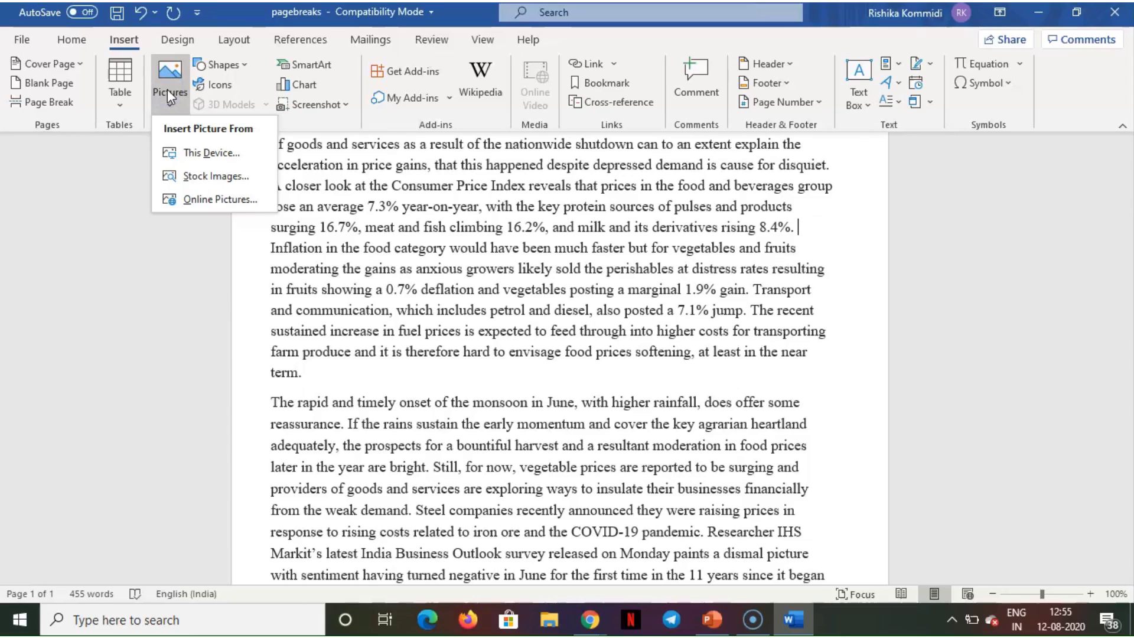
pyautogui.click(200, 145)
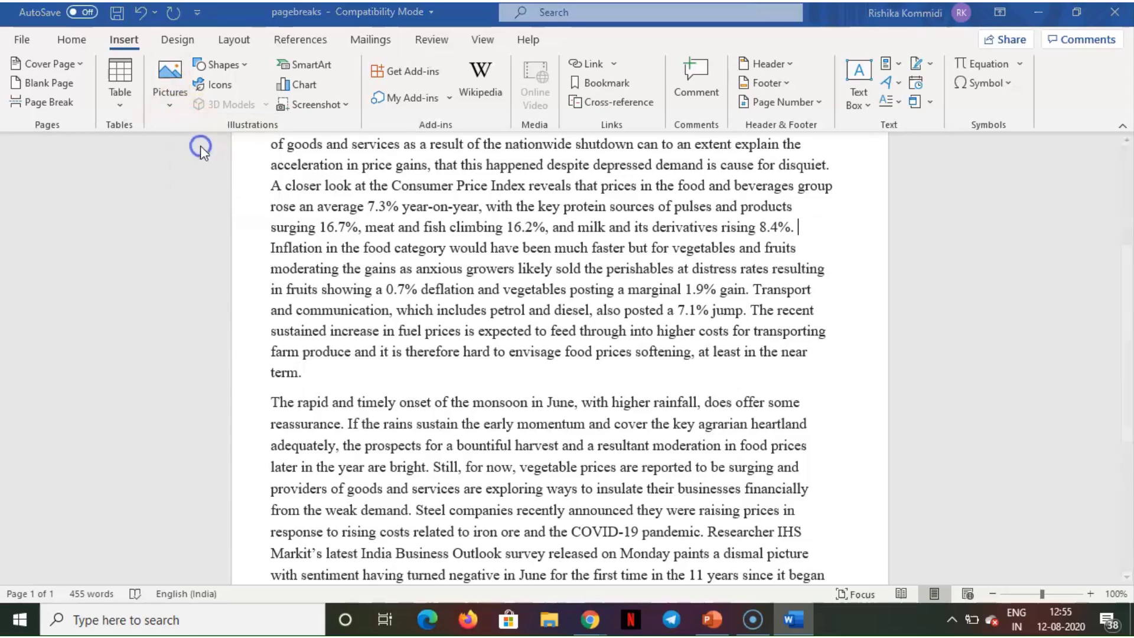
pyautogui.click(328, 137)
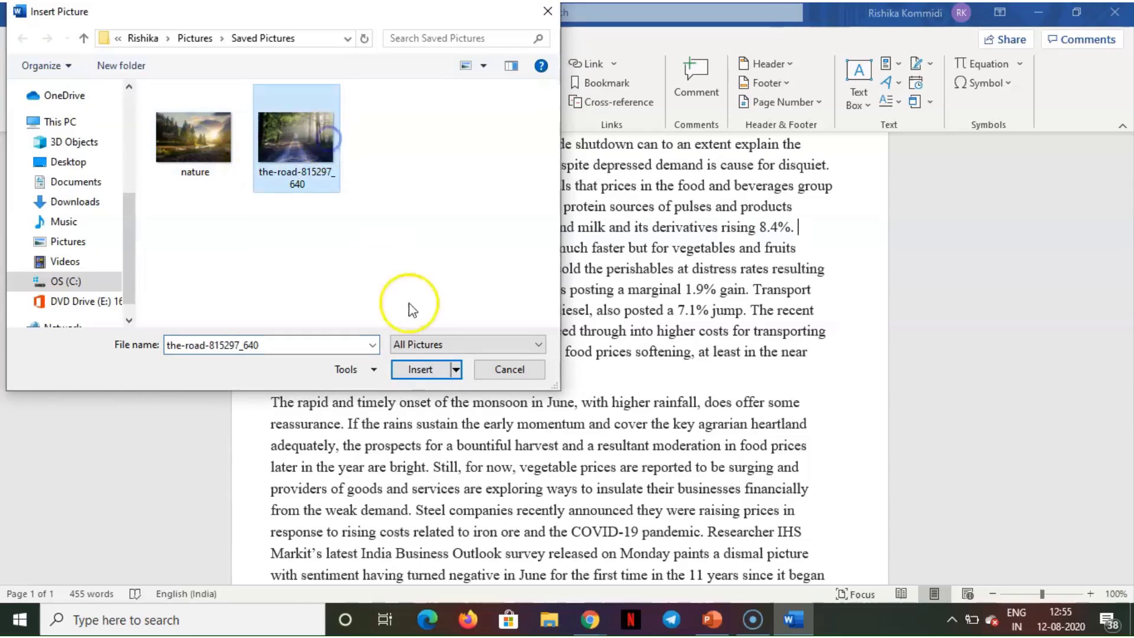
pyautogui.click(432, 379)
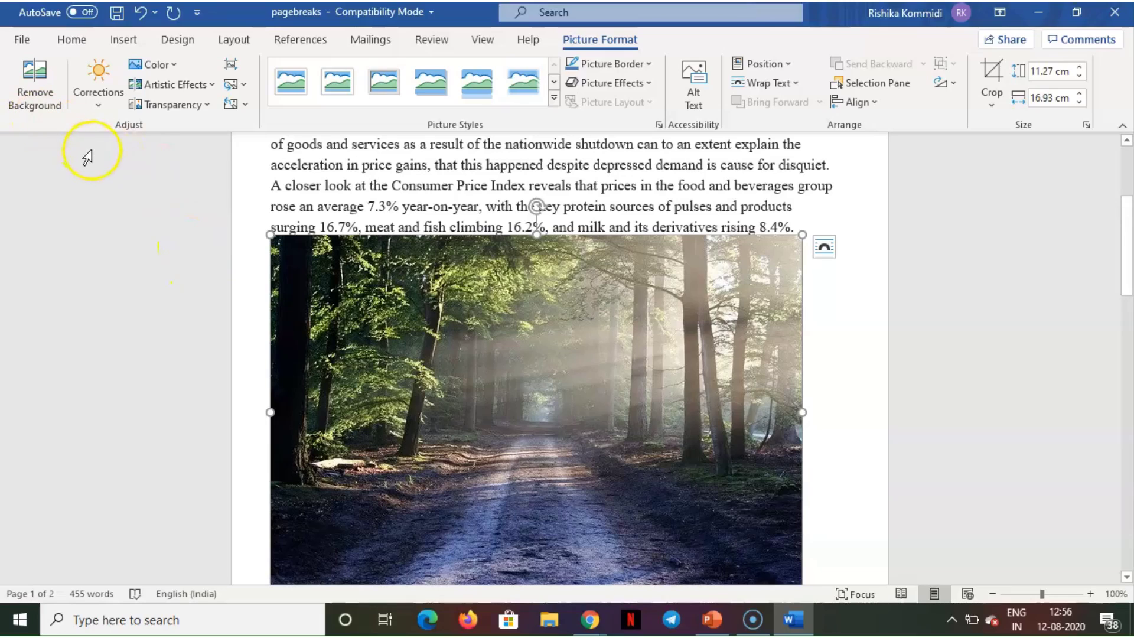
pyautogui.click(40, 598)
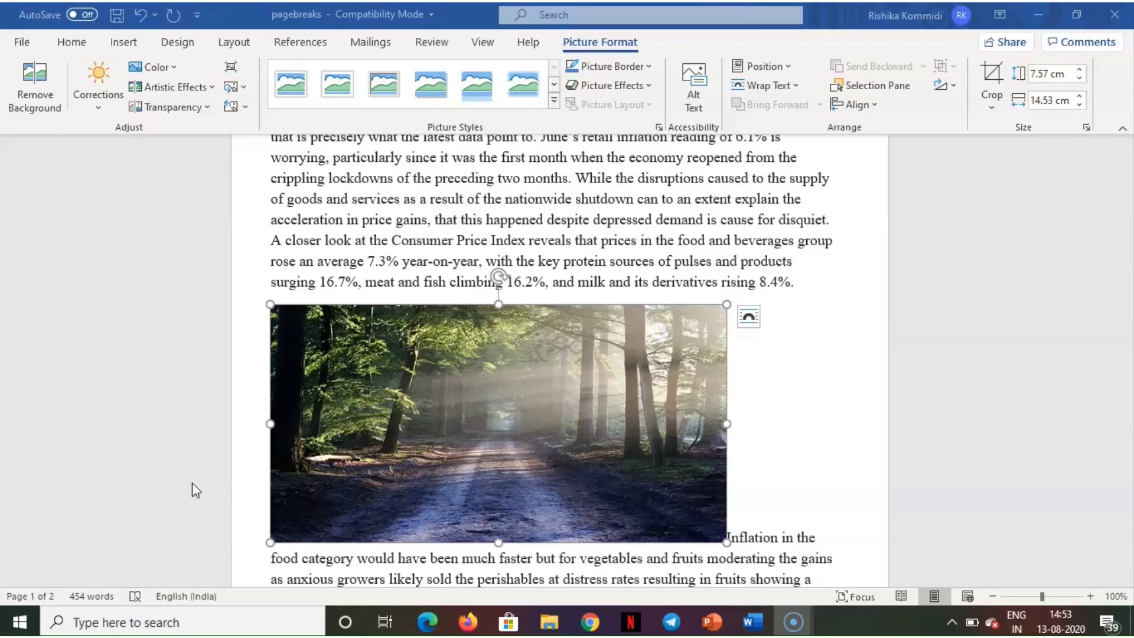
pyautogui.click(32, 109)
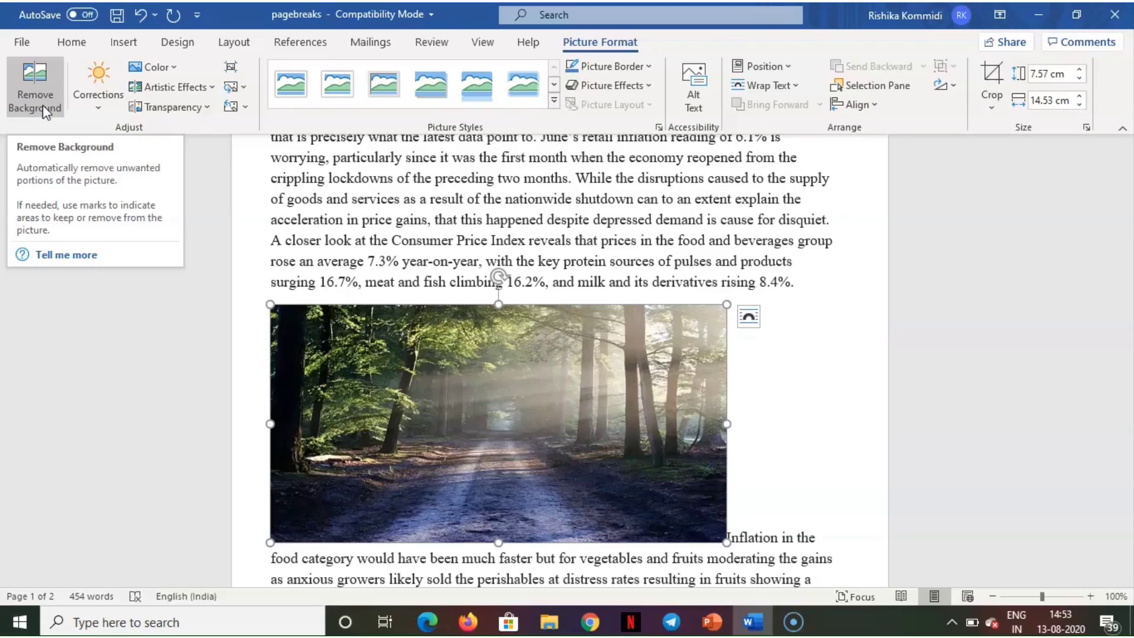
pyautogui.click(199, 332)
pyautogui.click(755, 407)
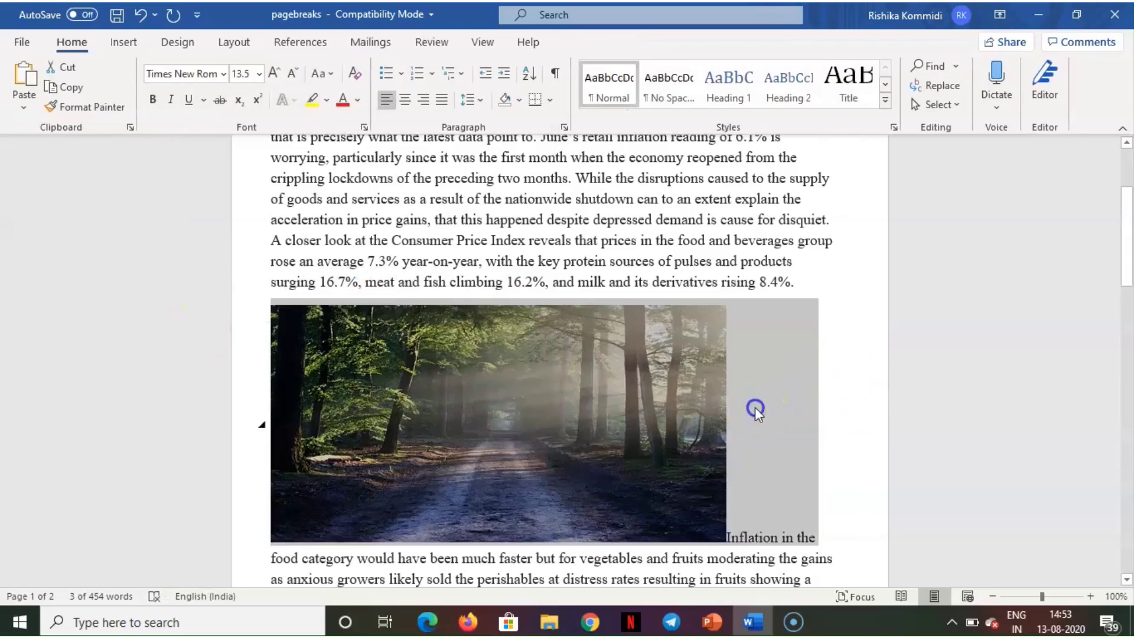
pyautogui.scroll(-6, 1132, 346)
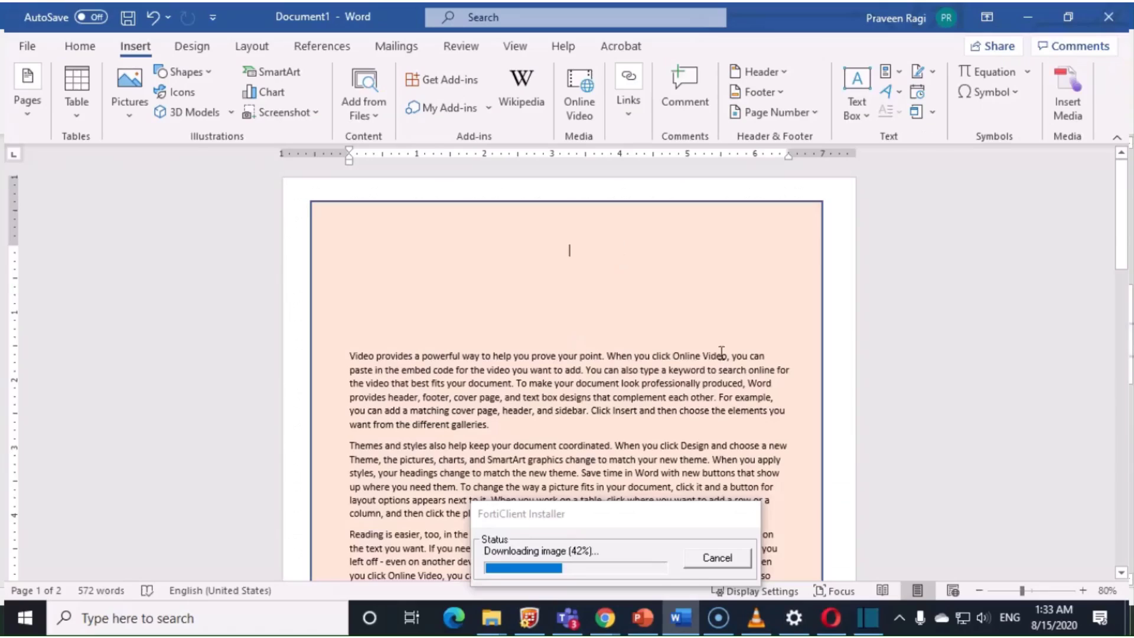
# Step: Insert the picture 64479959-dahlia-flower-white-background-isolated.jpg from this device above the first paragraph of Document1
pyautogui.click(126, 83)
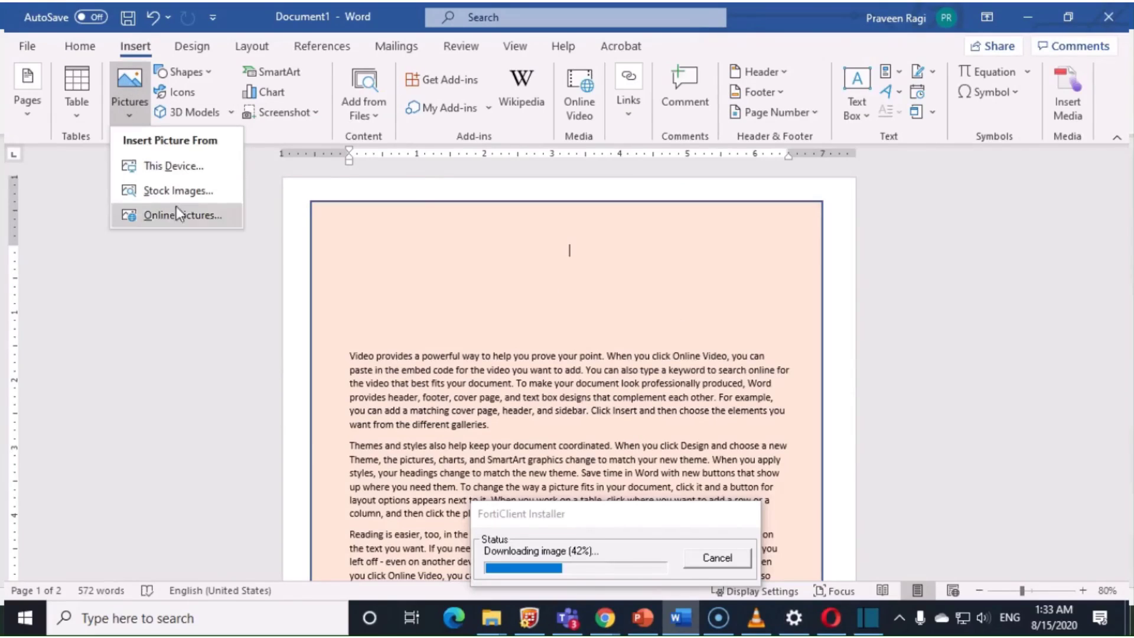
pyautogui.click(159, 166)
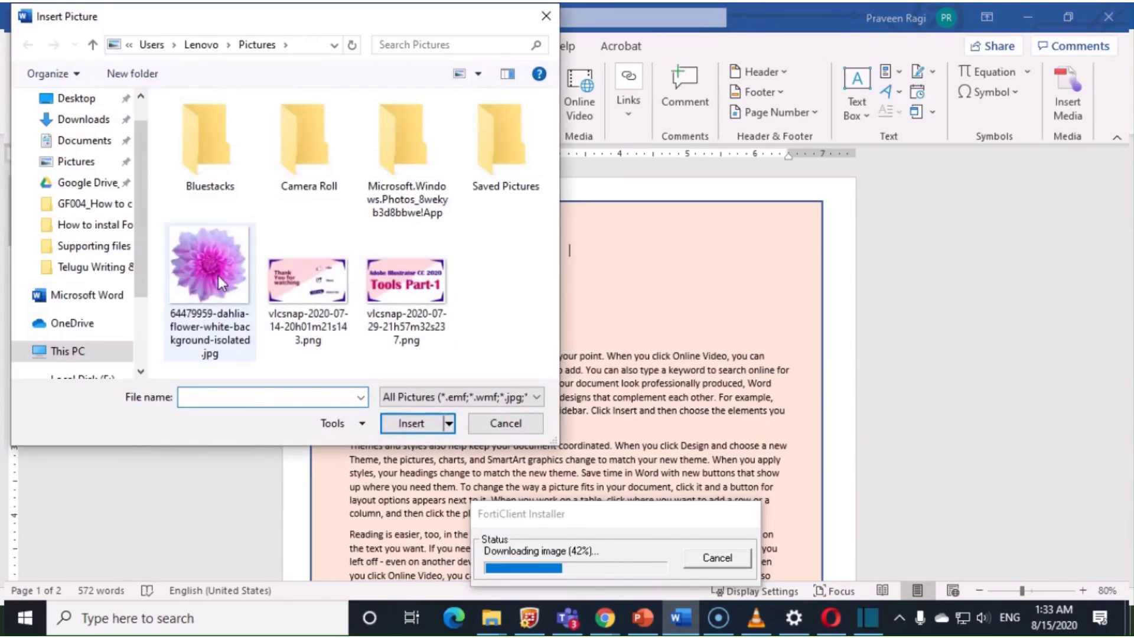
pyautogui.click(218, 275)
pyautogui.click(423, 426)
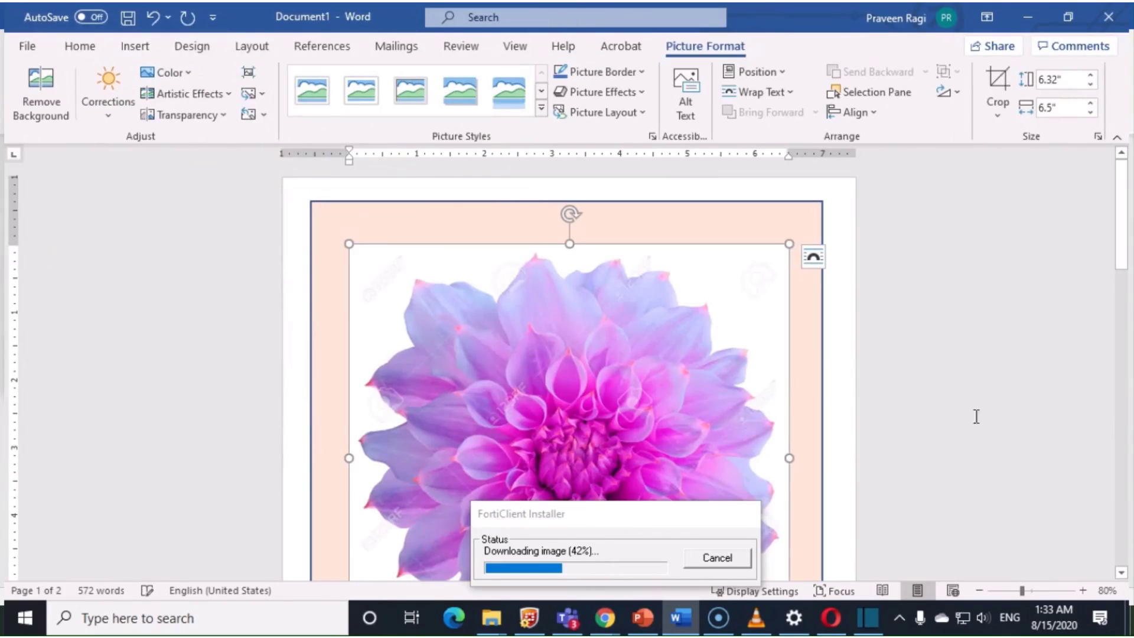
# Step: Shrink the flower picture proportionally to about 2.3" high and 2.37" wide
pyautogui.scroll(-5, 844, 522)
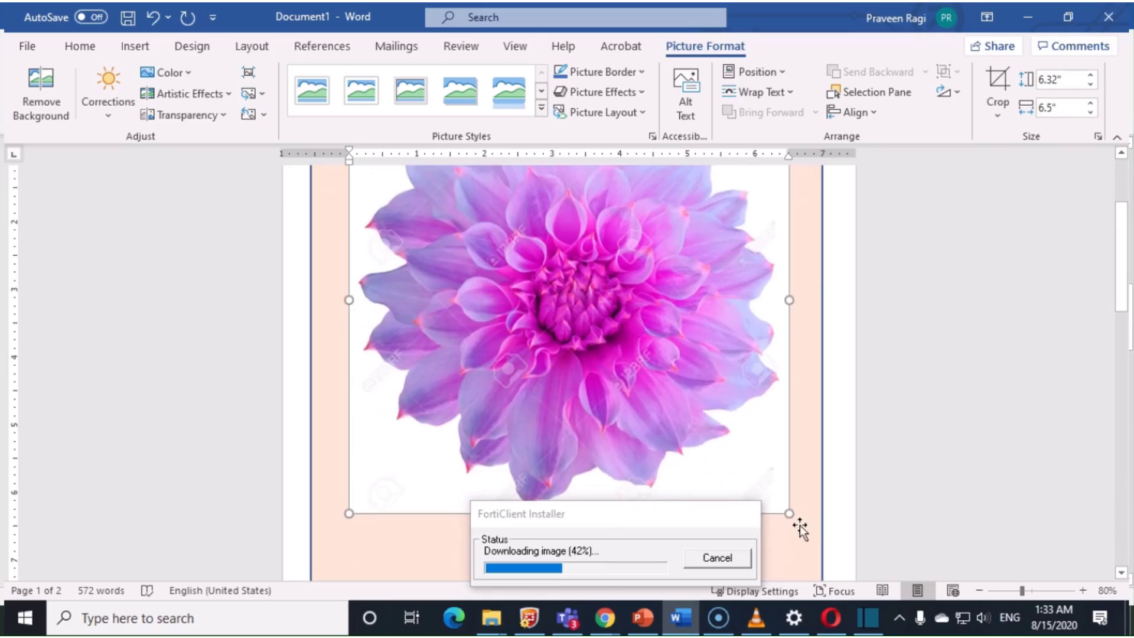
pyautogui.moveTo(789, 514); pyautogui.dragTo(509, 303)
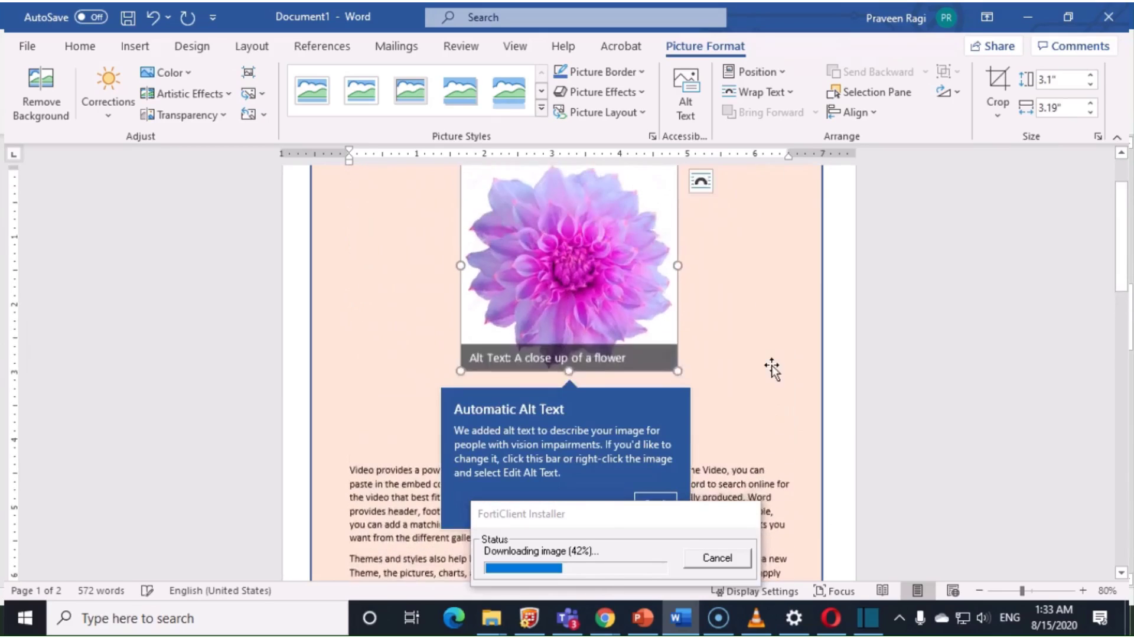
pyautogui.scroll(-2, 733, 374)
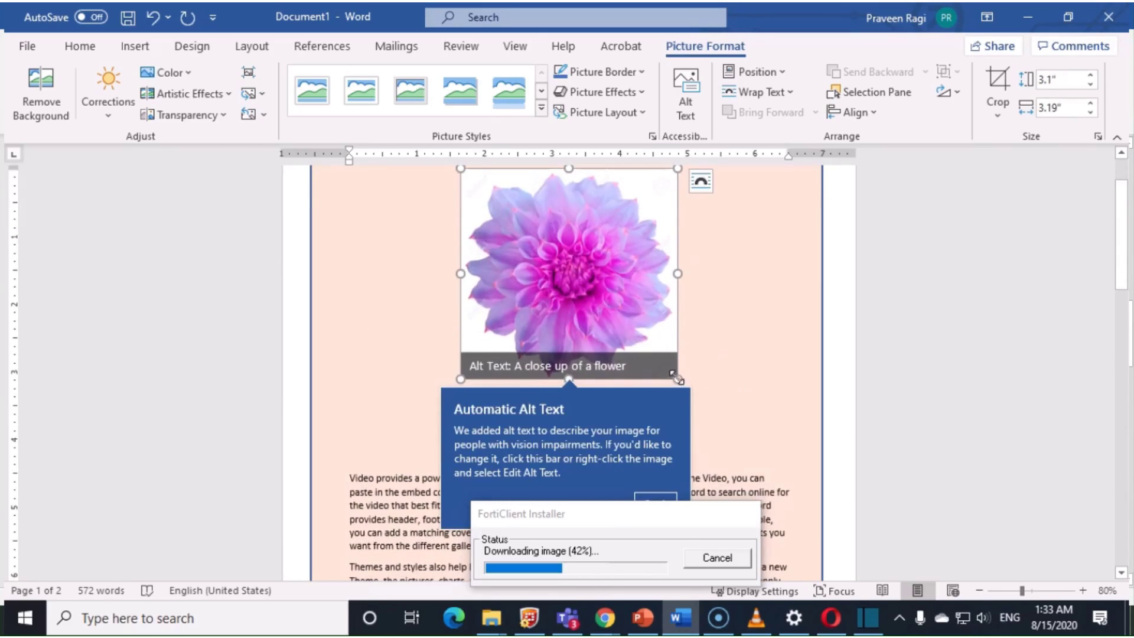
pyautogui.moveTo(678, 382); pyautogui.dragTo(650, 325)
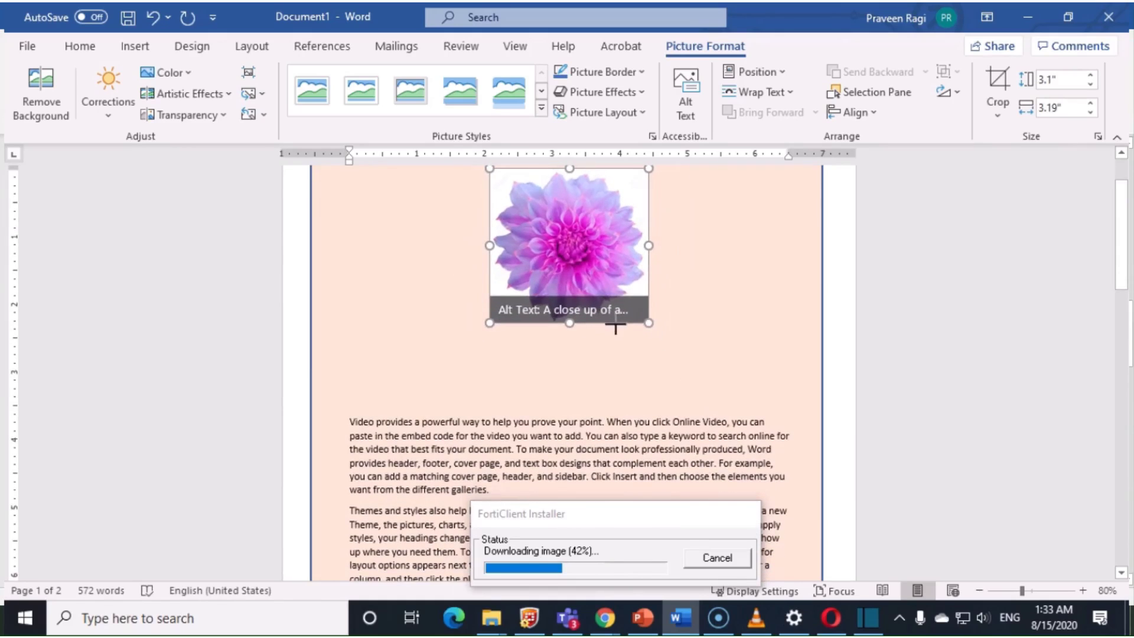
# Step: Delete two empty lines between the flower picture and the first paragraph
pyautogui.click(623, 351)
pyautogui.press('Delete')
pyautogui.press('Delete')
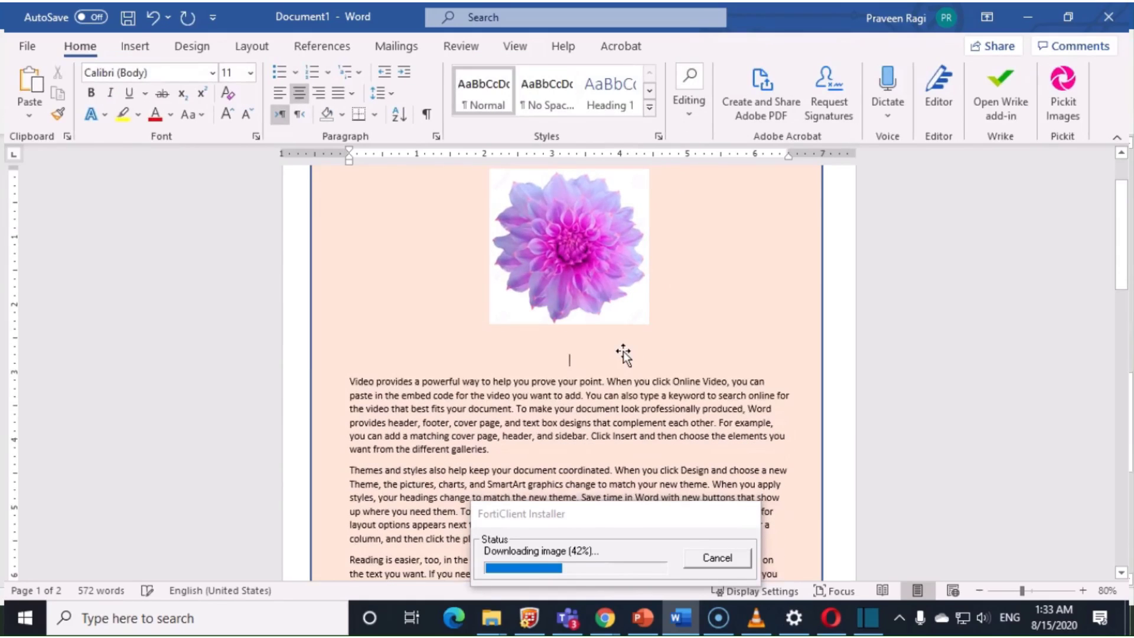
# Step: Start removing the flower picture's background and mark the cut-off petals on its right and bottom edges as areas to keep
pyautogui.scroll(2, 703, 361)
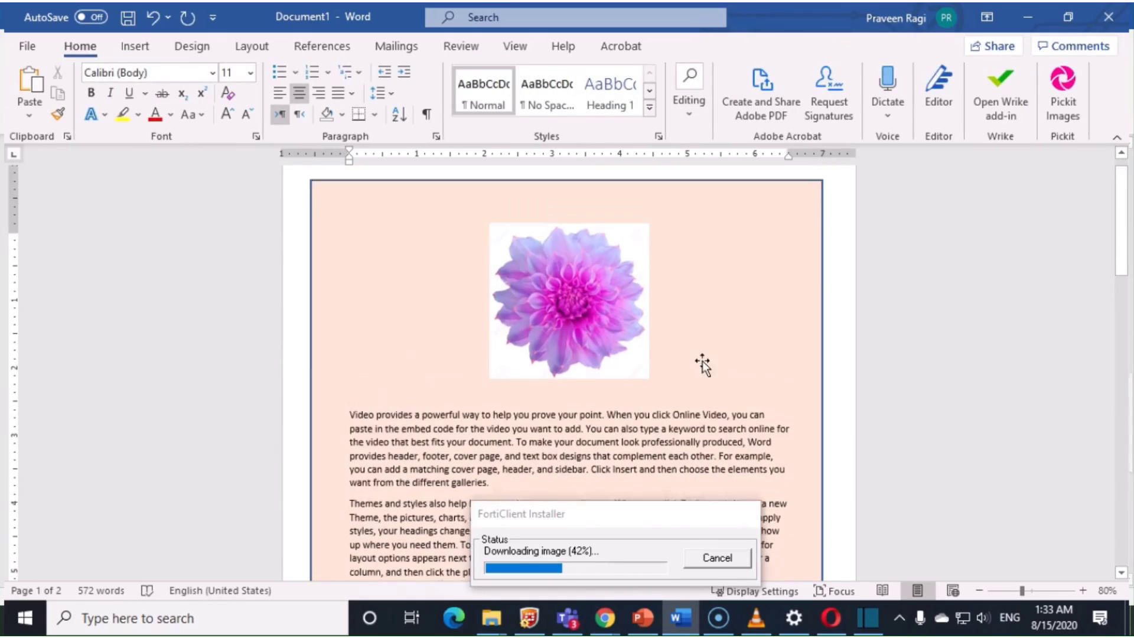
pyautogui.click(582, 310)
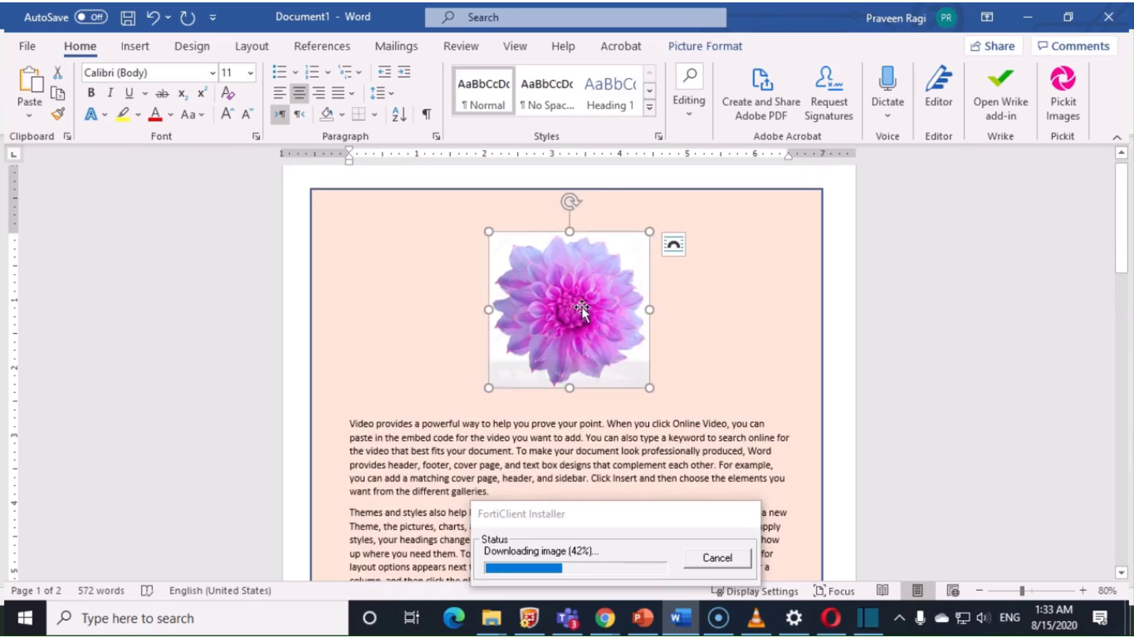
pyautogui.click(693, 48)
pyautogui.click(41, 105)
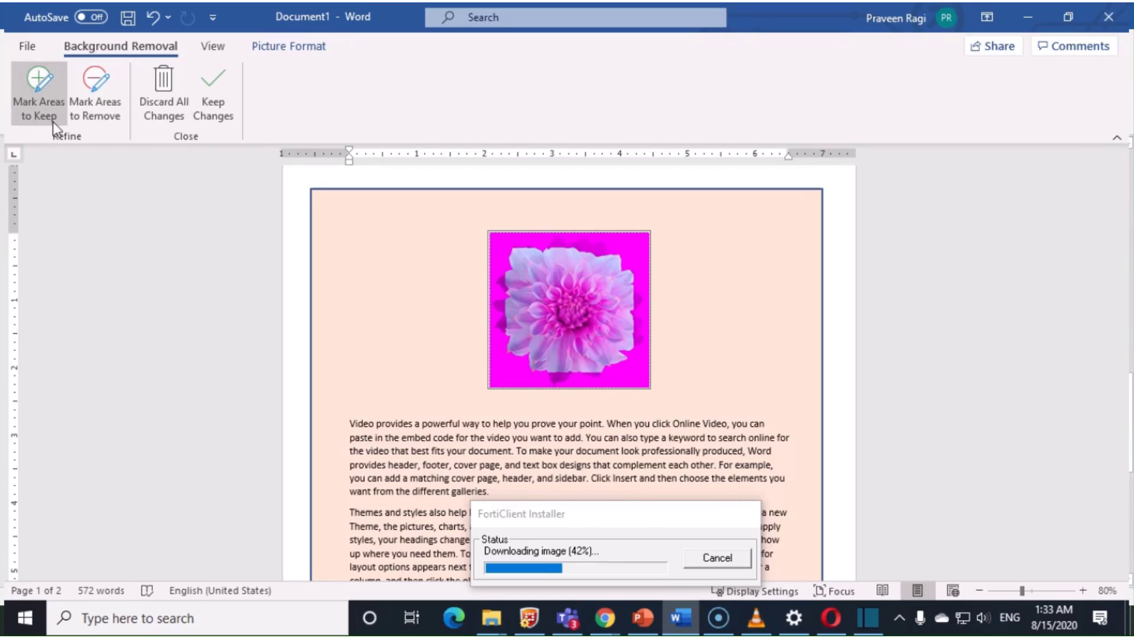
pyautogui.click(37, 87)
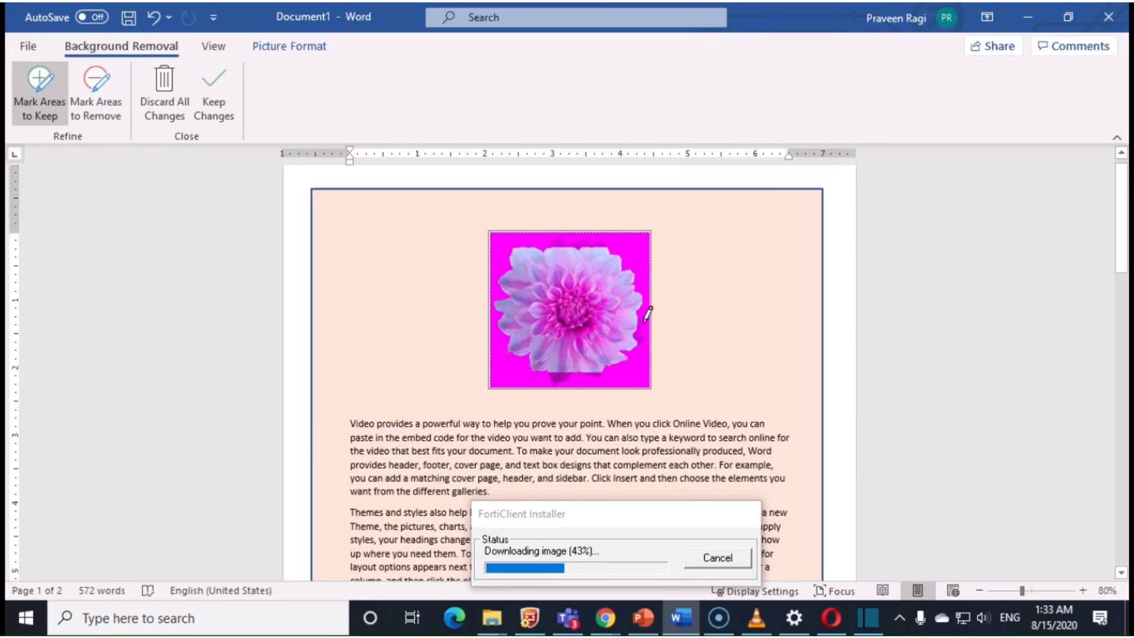
pyautogui.moveTo(639, 320); pyautogui.dragTo(641, 317)
pyautogui.moveTo(559, 374); pyautogui.dragTo(564, 371)
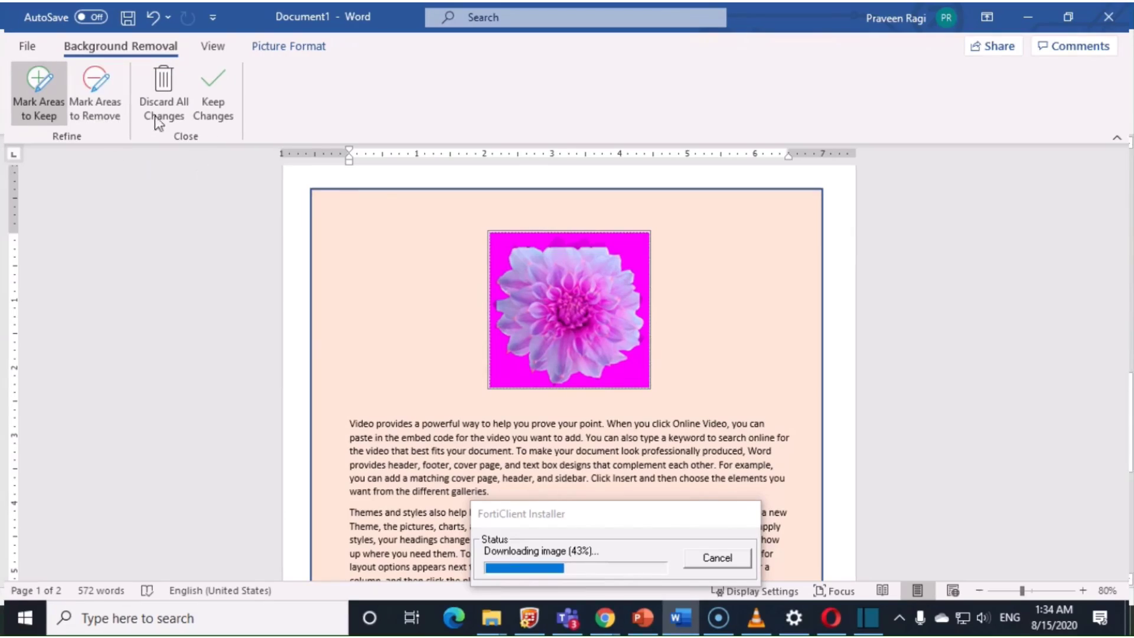
# Step: Mark the flower's top petals as an area to keep and apply the background removal
pyautogui.click(98, 80)
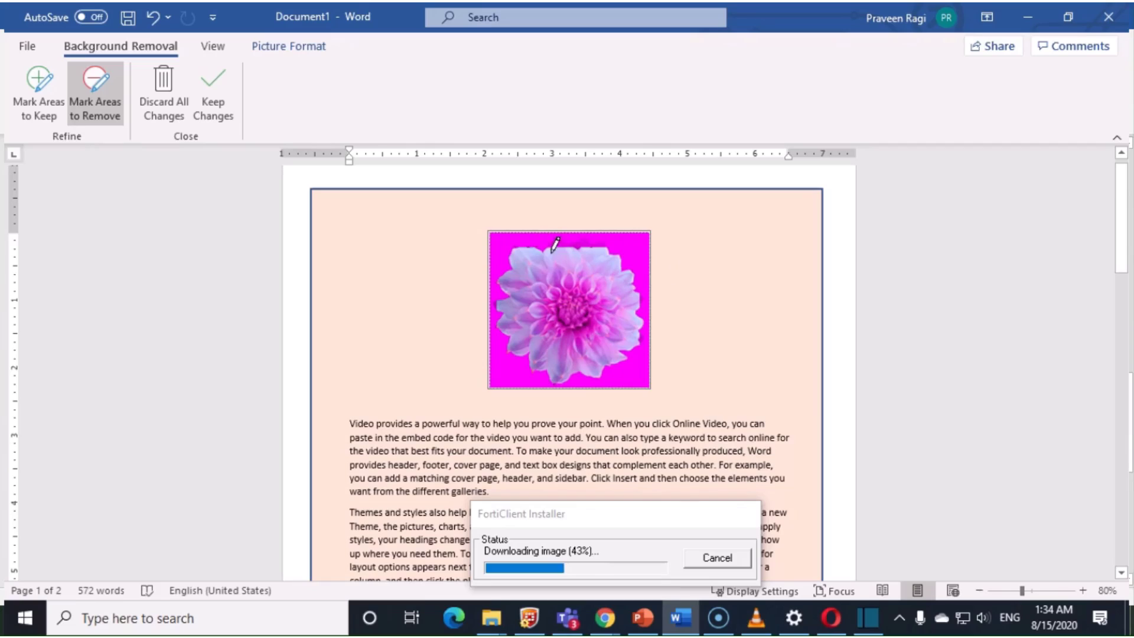
pyautogui.click(47, 94)
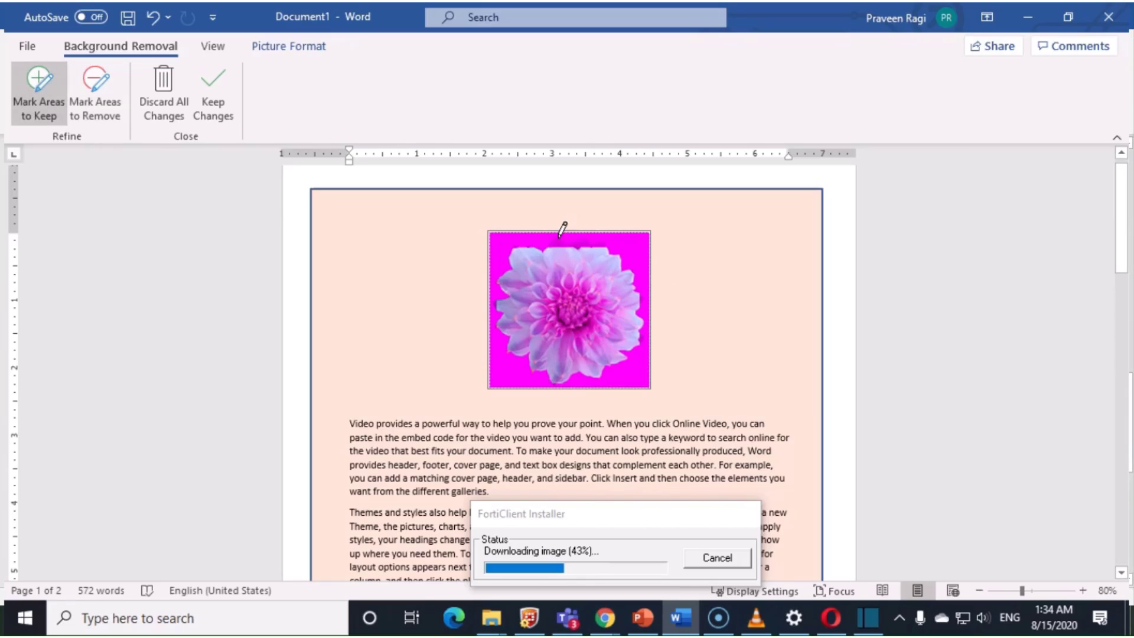
pyautogui.moveTo(557, 238); pyautogui.dragTo(578, 240)
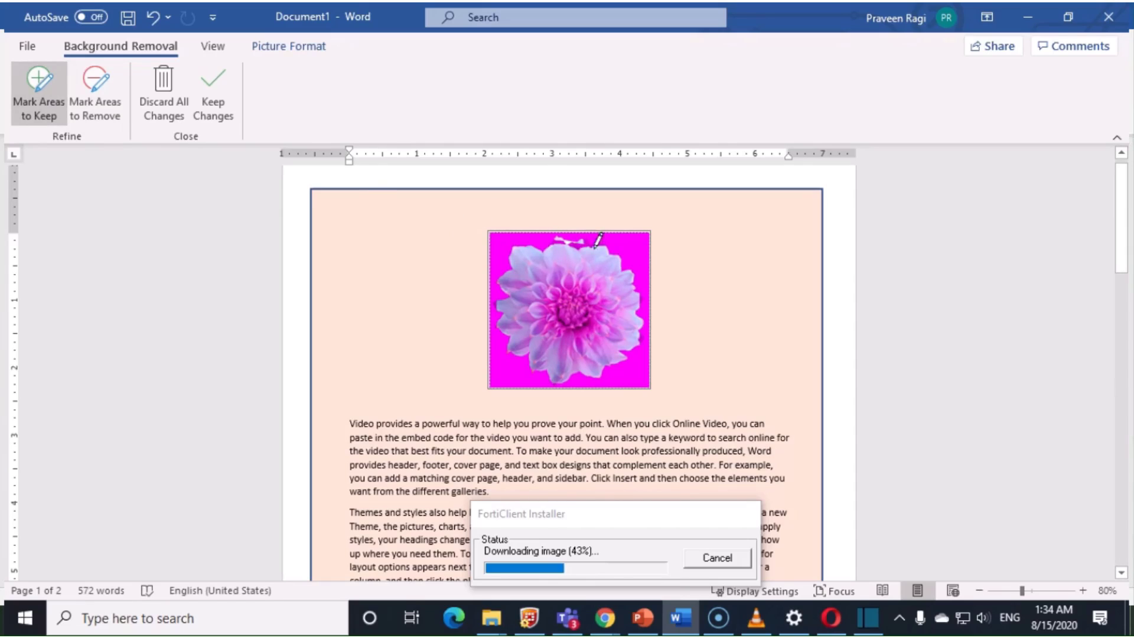
pyautogui.click(213, 86)
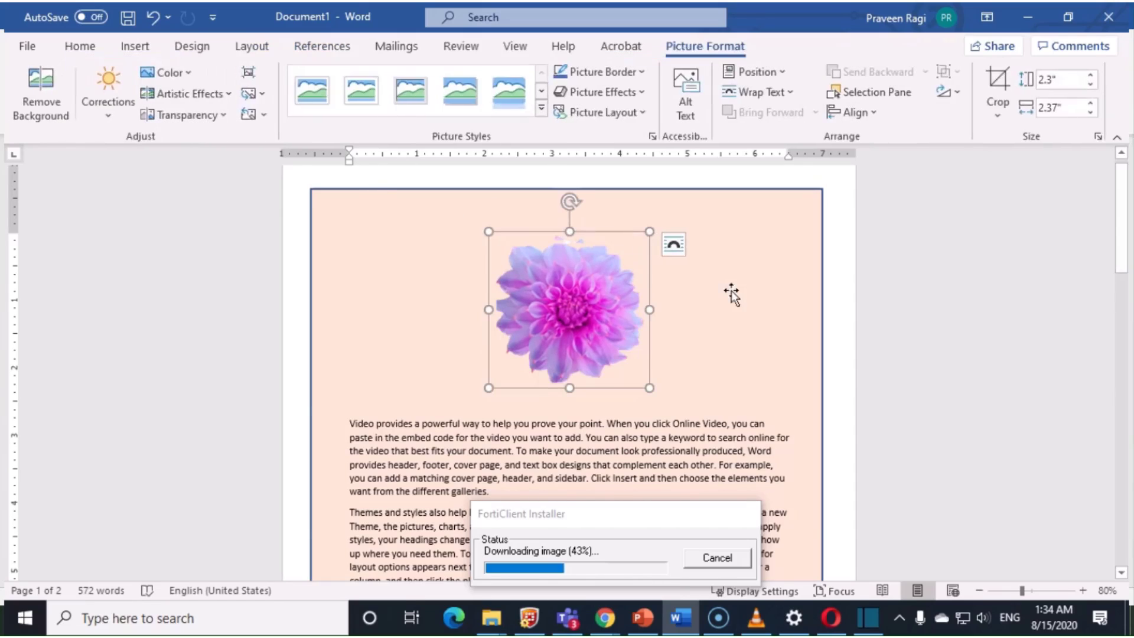
pyautogui.click(737, 341)
pyautogui.click(626, 348)
pyautogui.scroll(2, 715, 355)
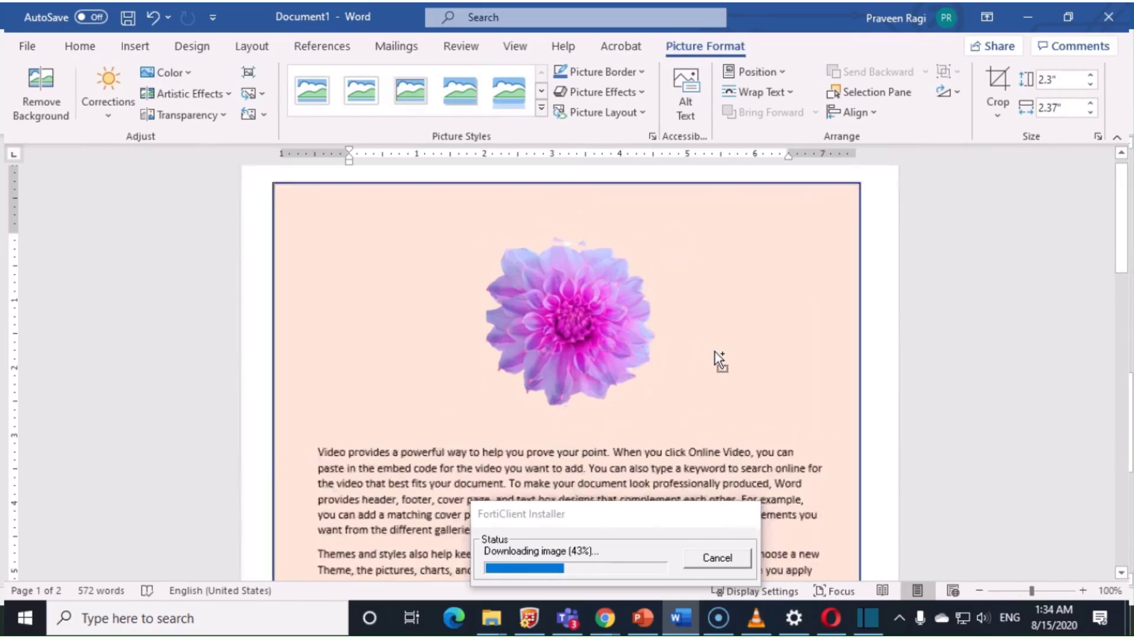
pyautogui.scroll(-1, 733, 352)
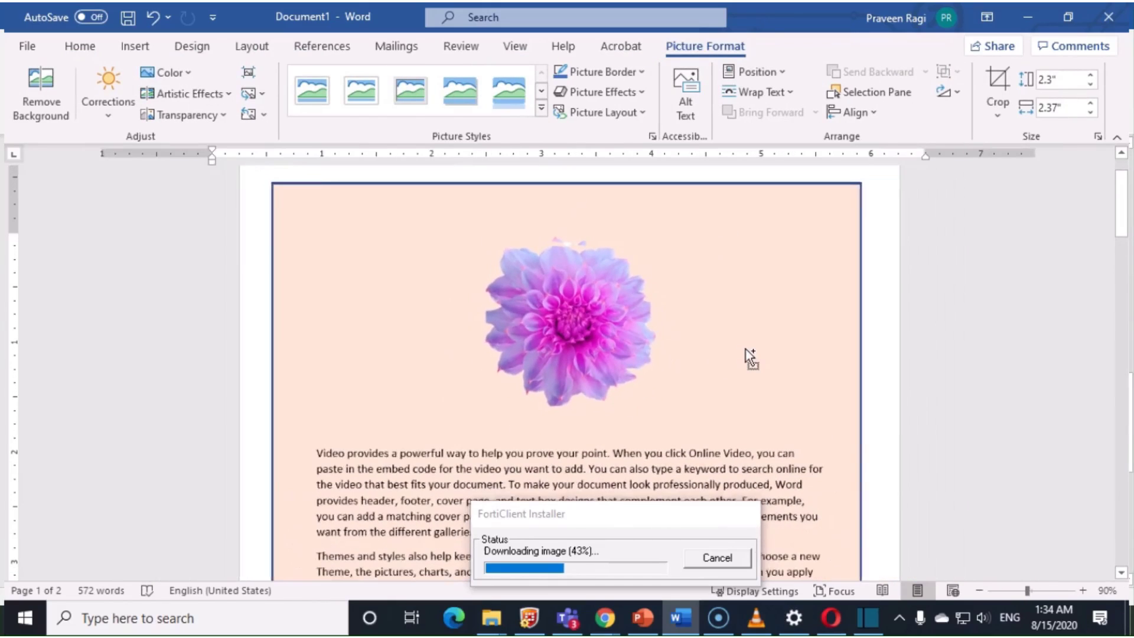
pyautogui.click(699, 384)
pyautogui.click(701, 387)
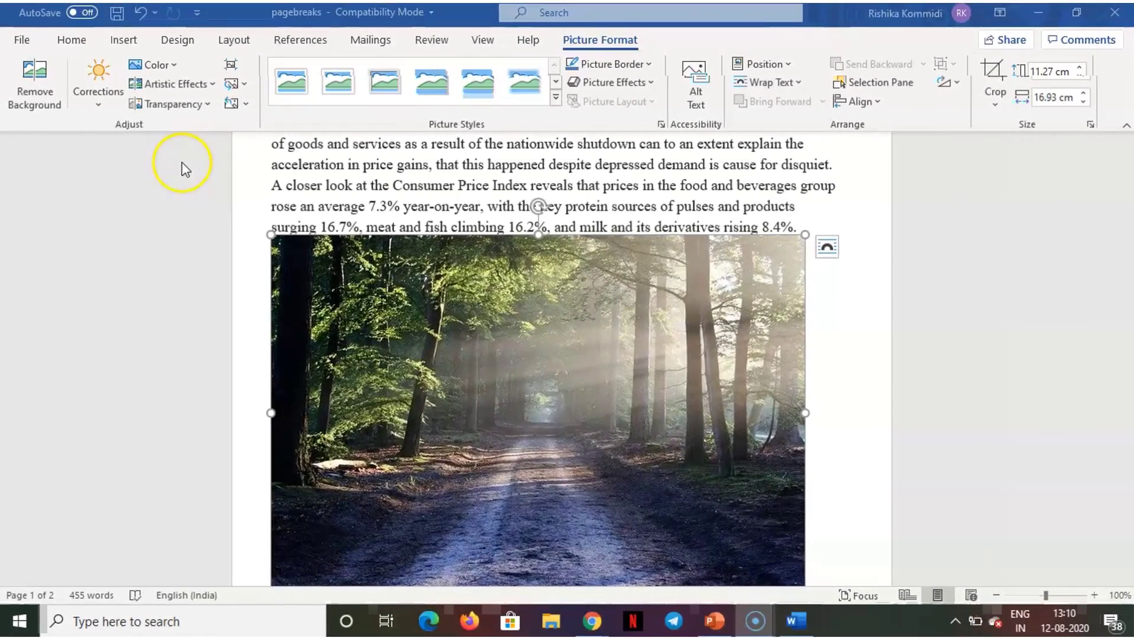
# Step: Preview the artistic effects on the road picture, open the Artistic Effects Options, and expand the Shadow and Reflection settings
pyautogui.click(177, 86)
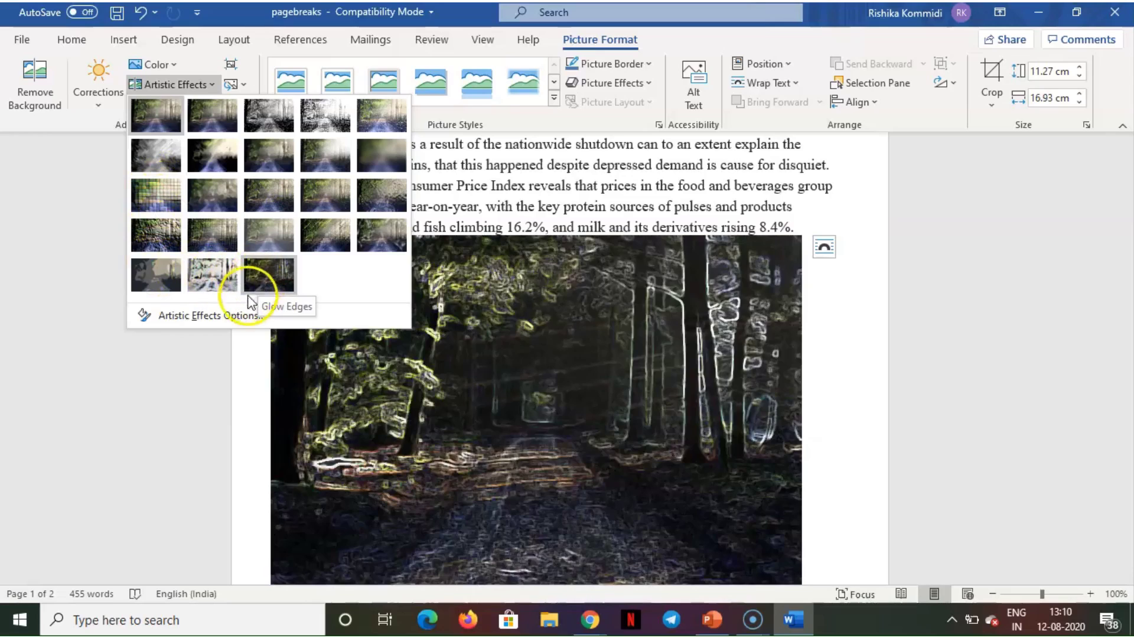
pyautogui.click(211, 315)
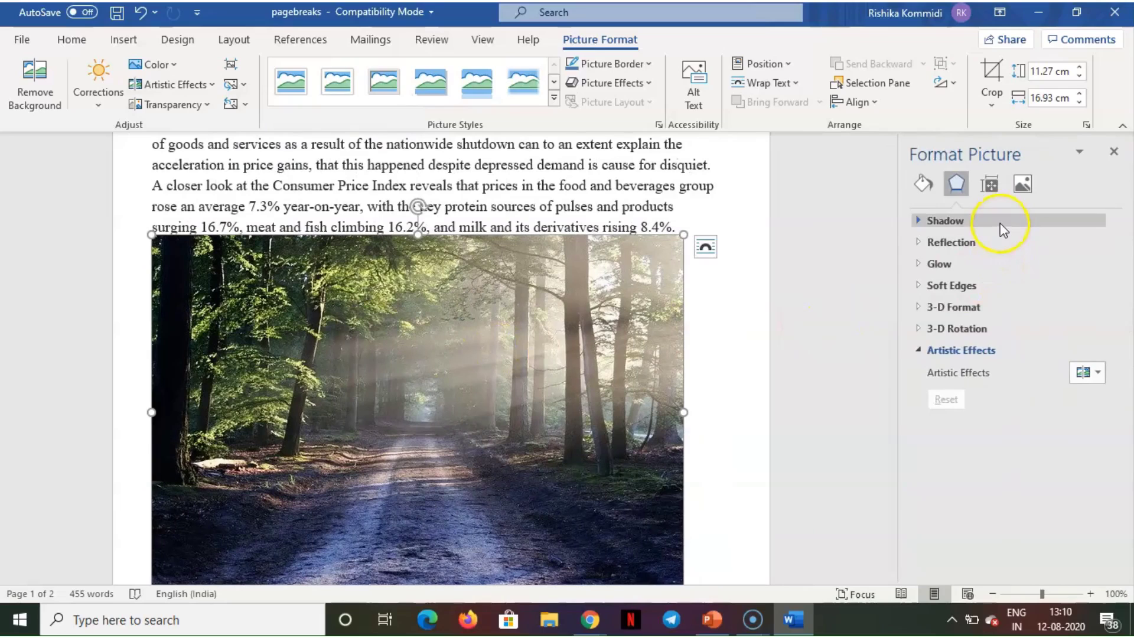
pyautogui.click(1003, 223)
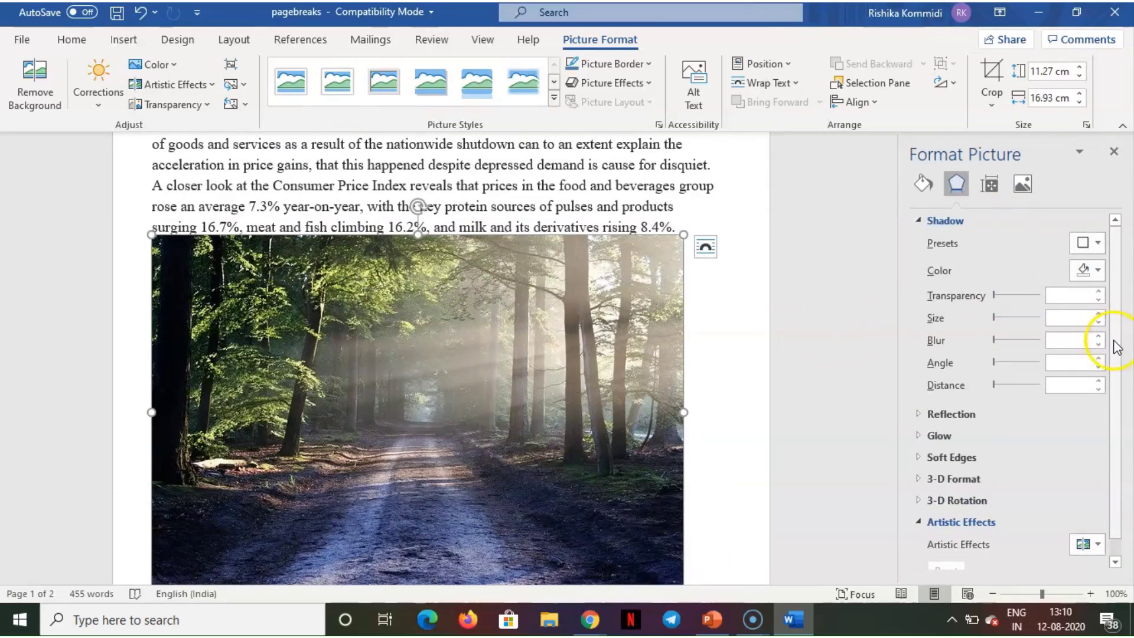
pyautogui.click(1116, 560)
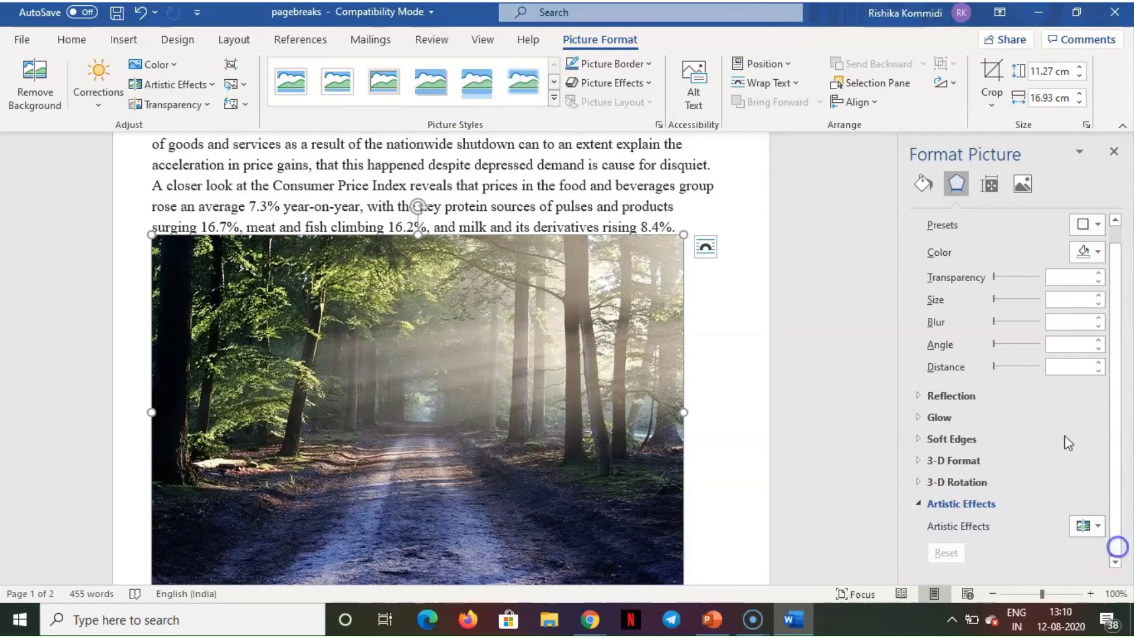
pyautogui.click(1023, 397)
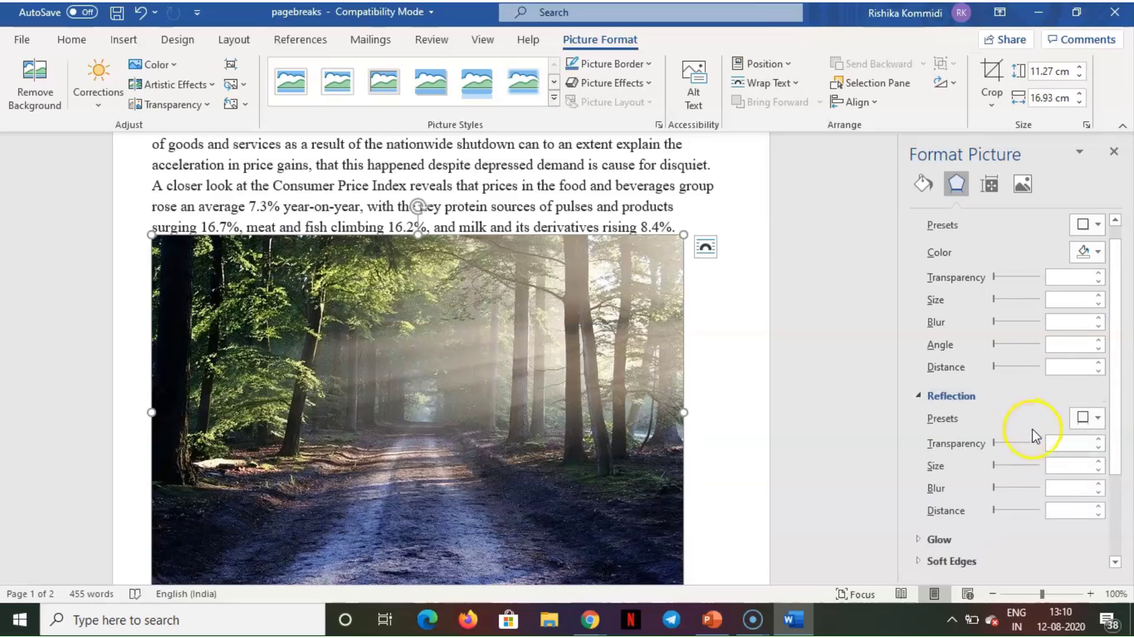
# Step: Expand the Glow settings of the road picture, review the remaining effect categories, and close the Format Picture settings
pyautogui.scroll(-3, 1117, 497)
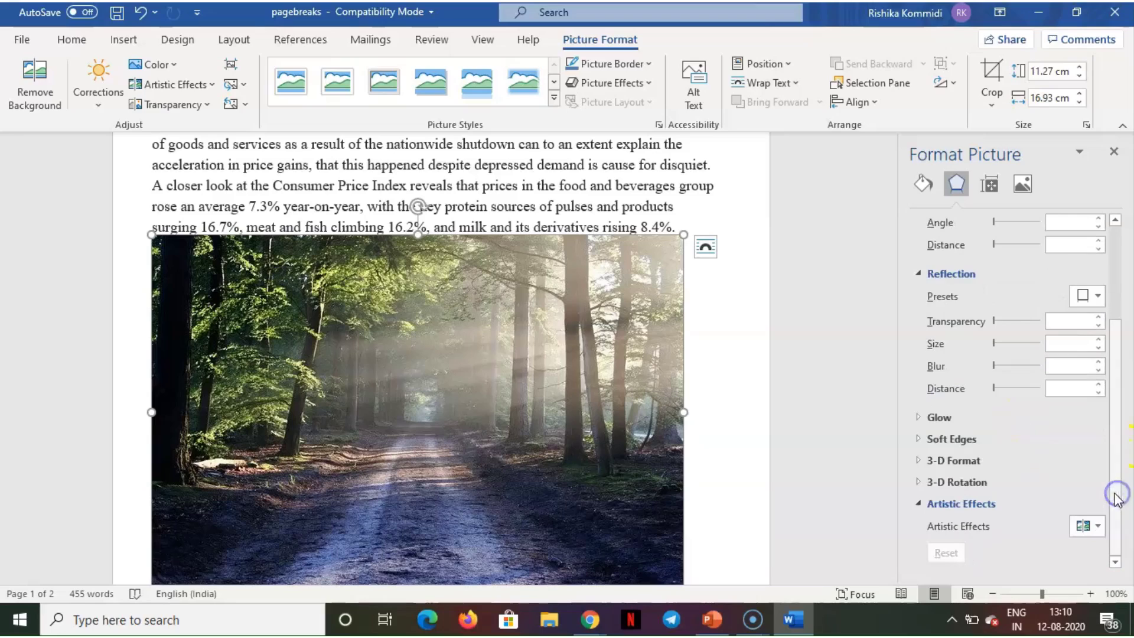
pyautogui.click(1016, 420)
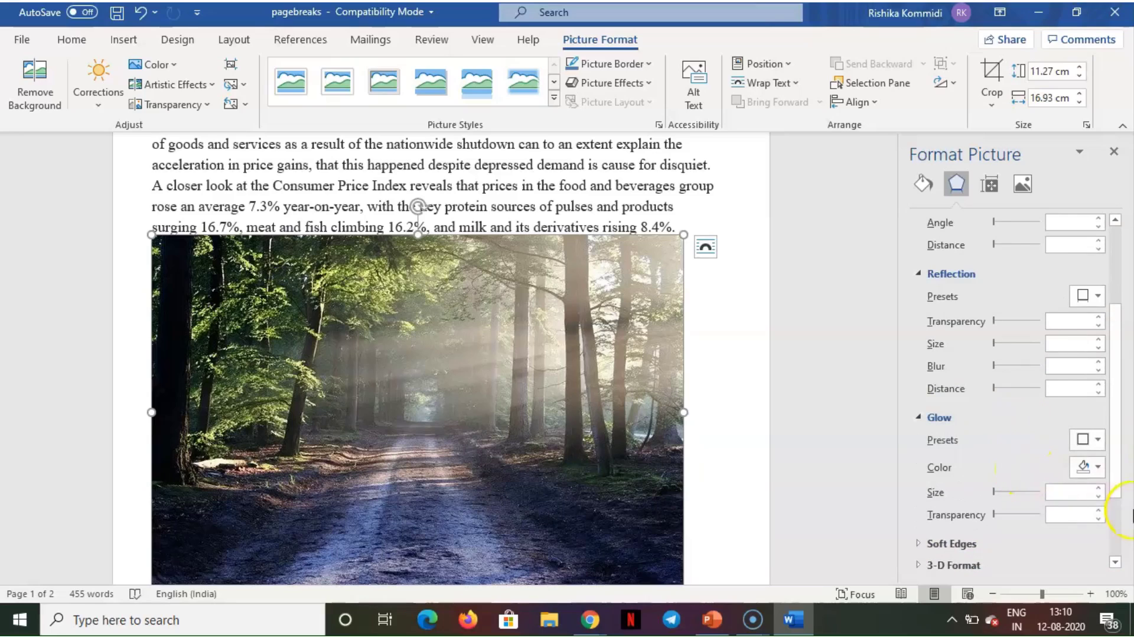
pyautogui.click(1113, 525)
pyautogui.click(1055, 470)
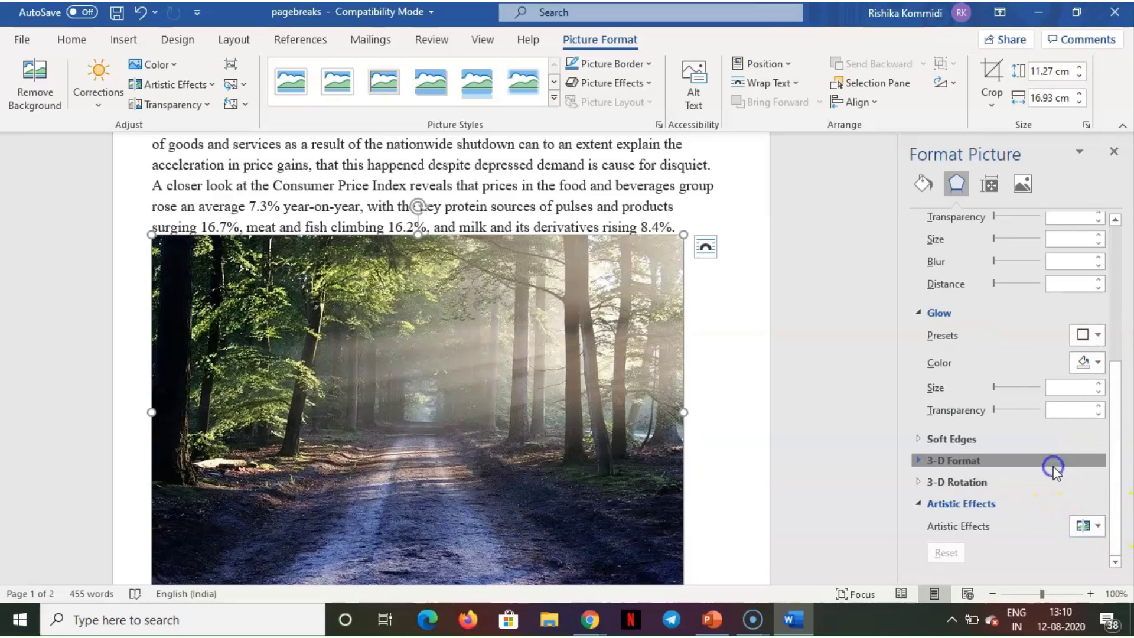
pyautogui.click(1114, 153)
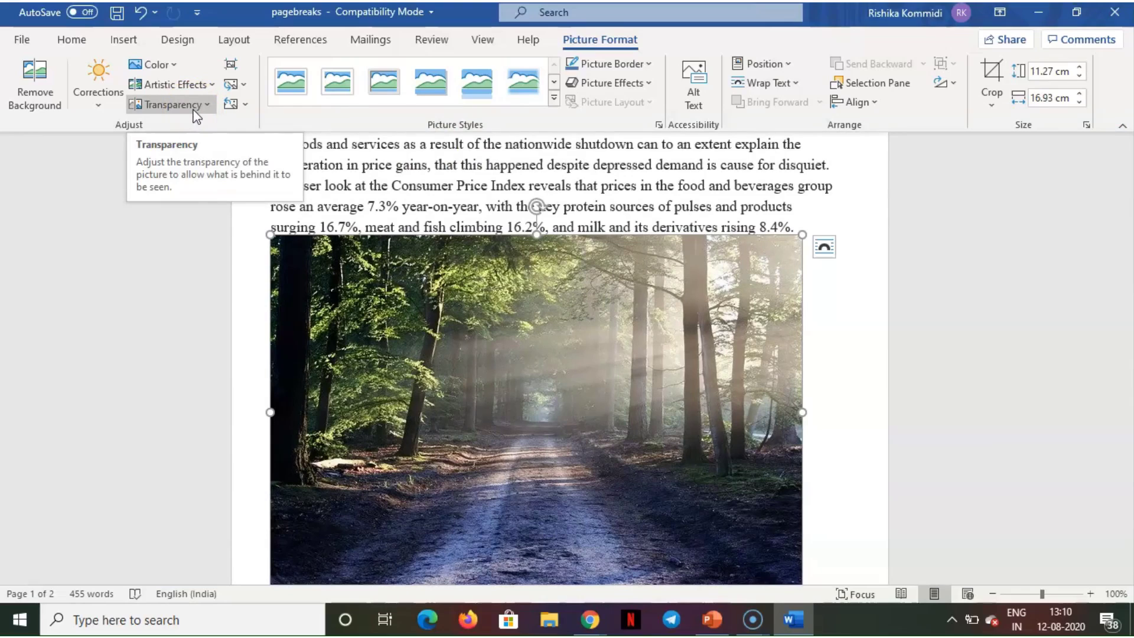
# Step: Open the Picture Transparency Options for the road picture, review the color and transparency settings, and close them
pyautogui.click(196, 114)
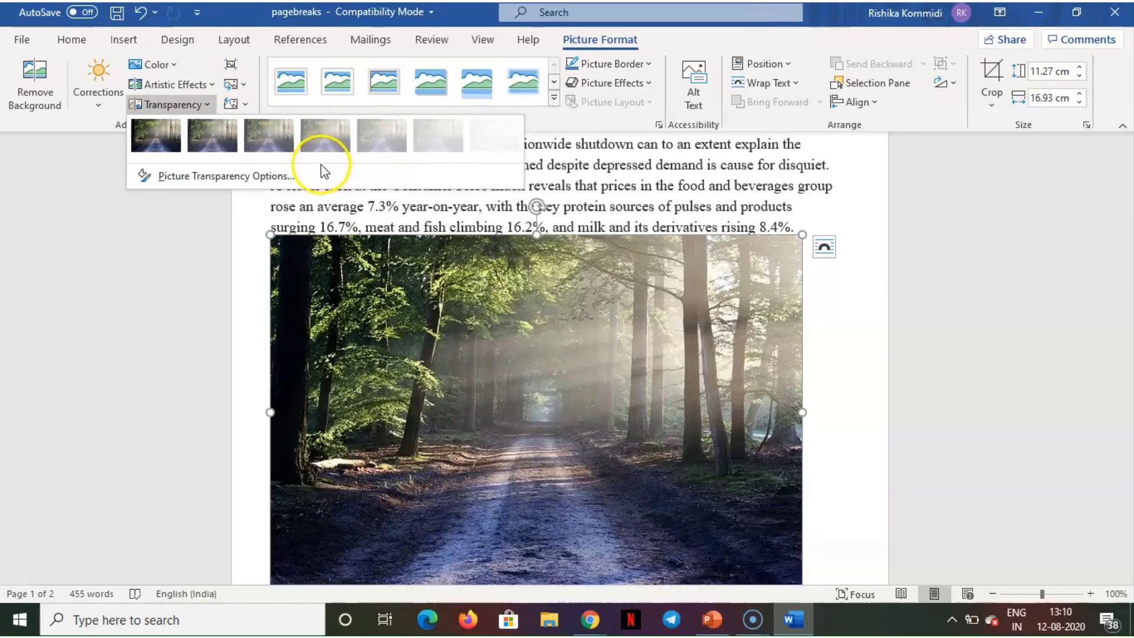
pyautogui.click(316, 177)
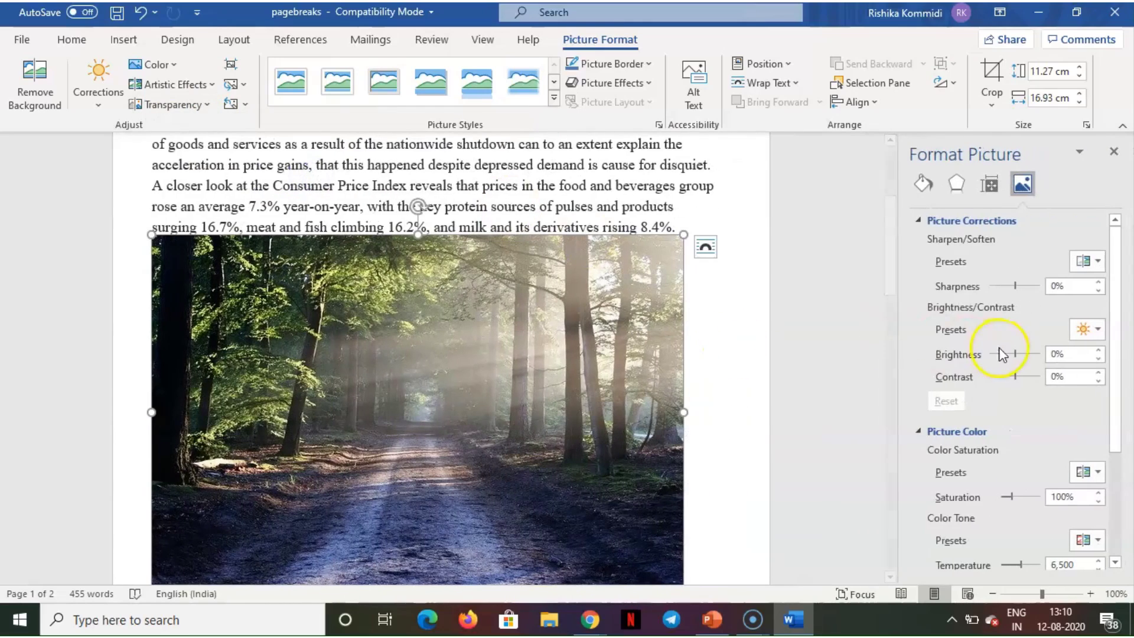
pyautogui.scroll(-3, 1122, 481)
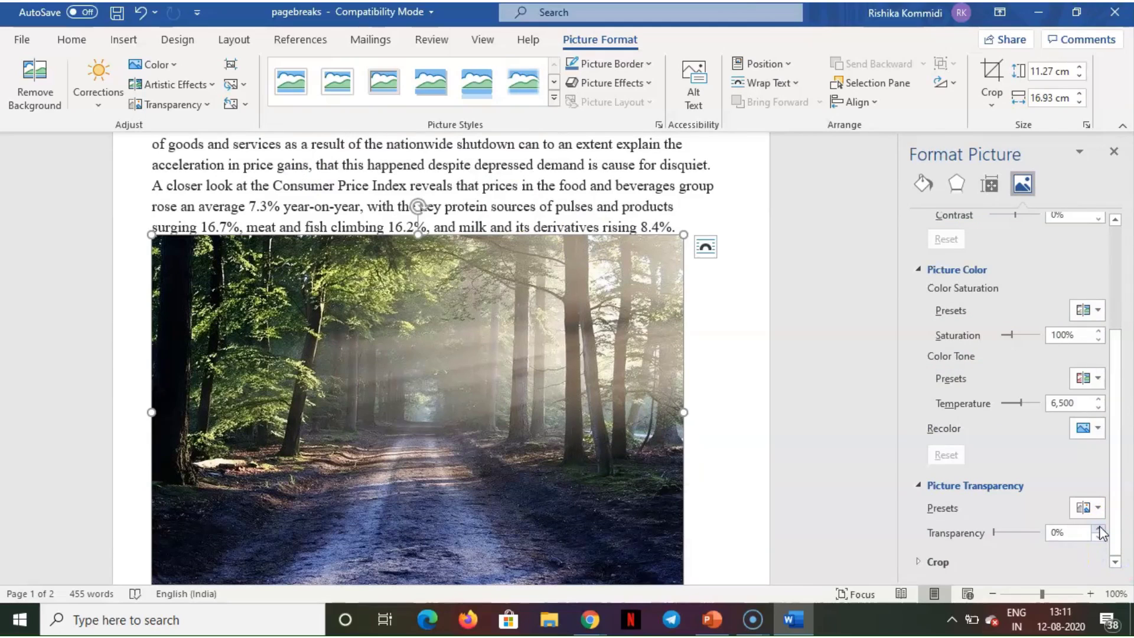
pyautogui.click(1114, 152)
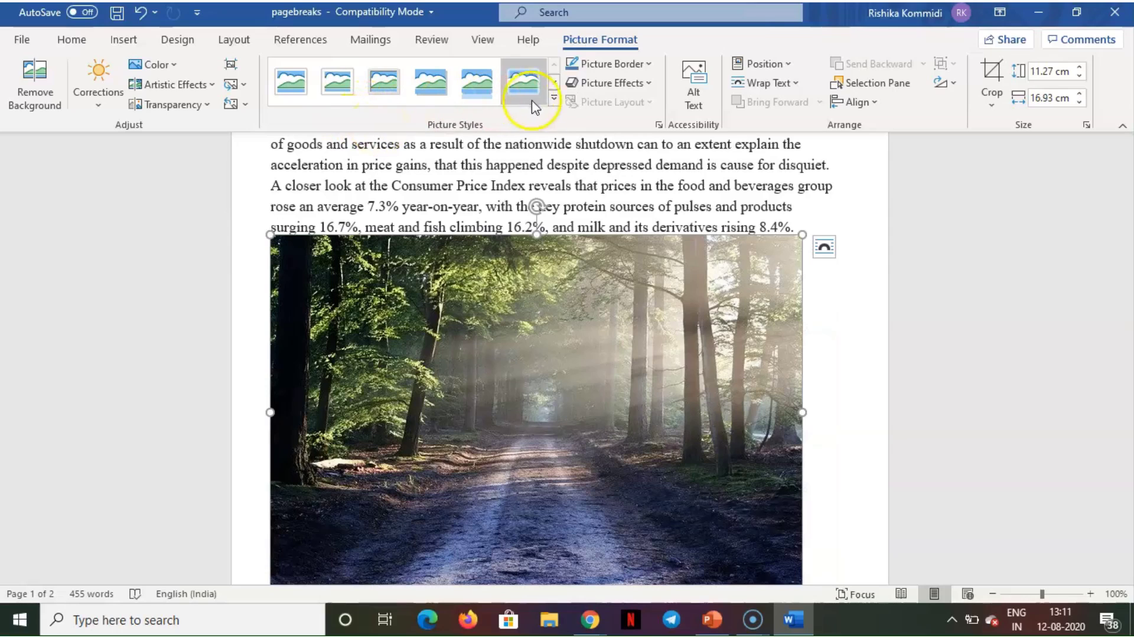
# Step: Apply the grey metal frame picture style to the road picture
pyautogui.click(555, 99)
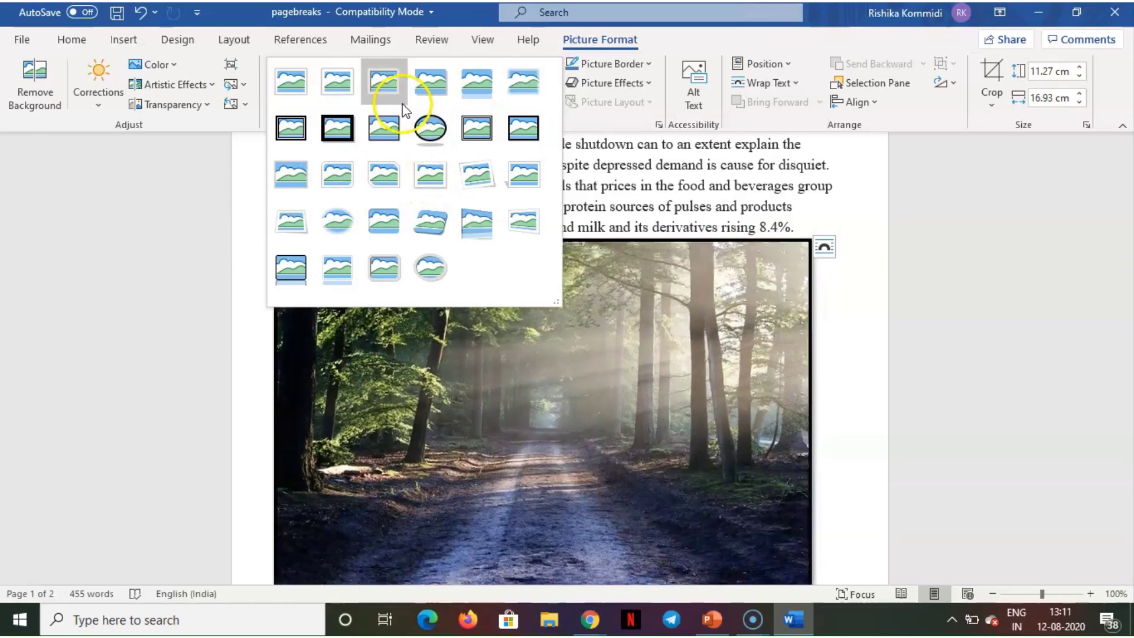
pyautogui.click(399, 95)
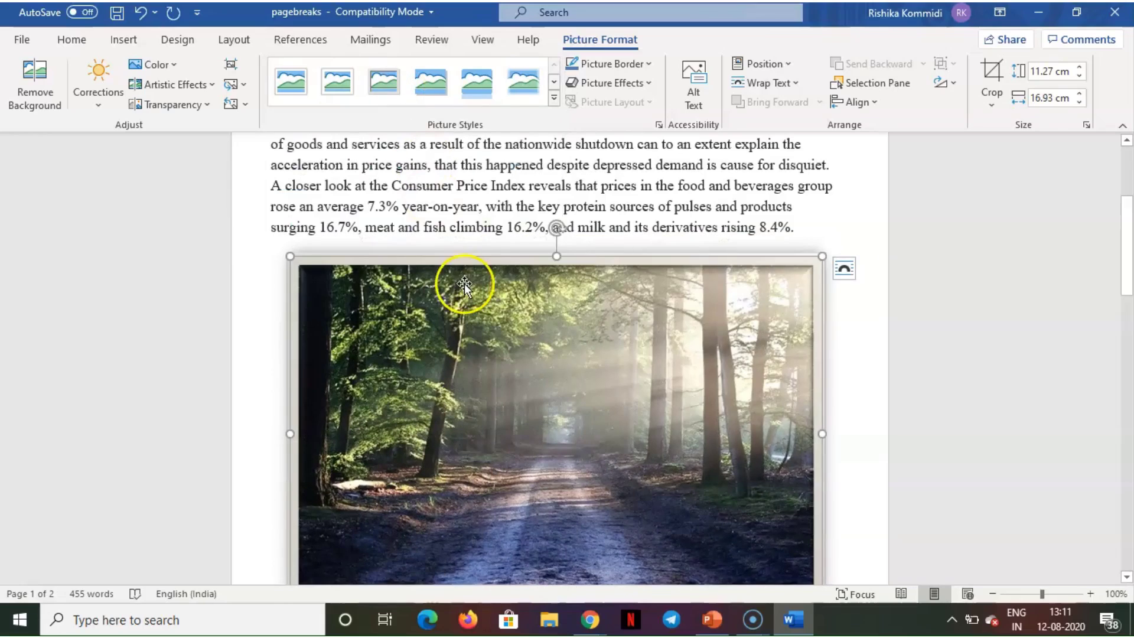
# Step: Examine the picture border choices for the road picture, including outline colors, No Outline, line weights and dash styles, without applying any
pyautogui.click(644, 65)
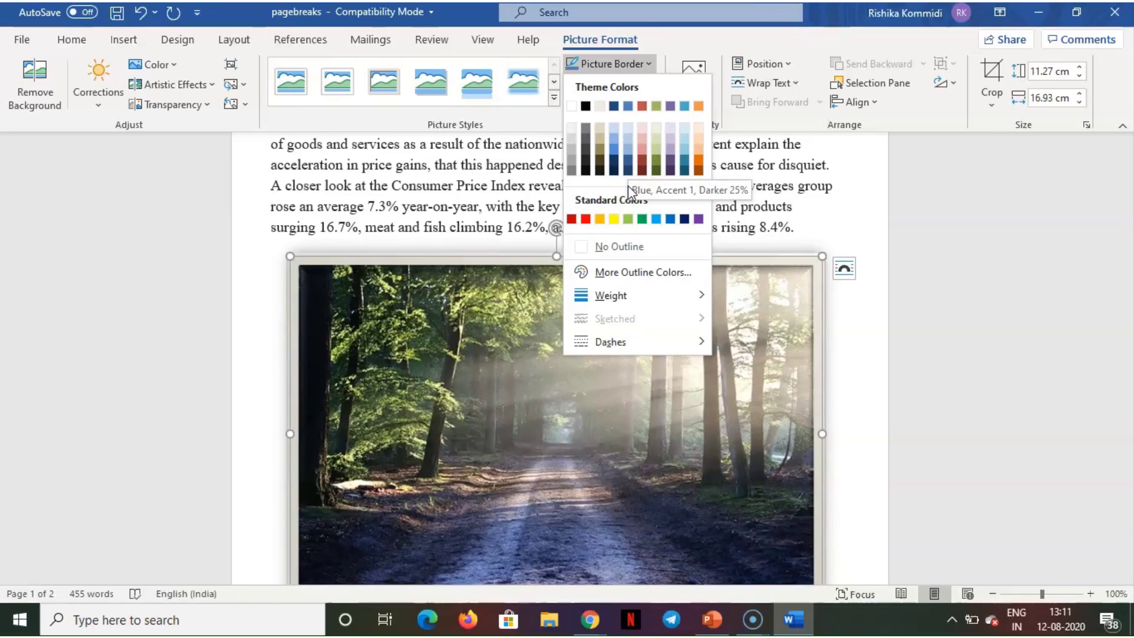
pyautogui.click(593, 129)
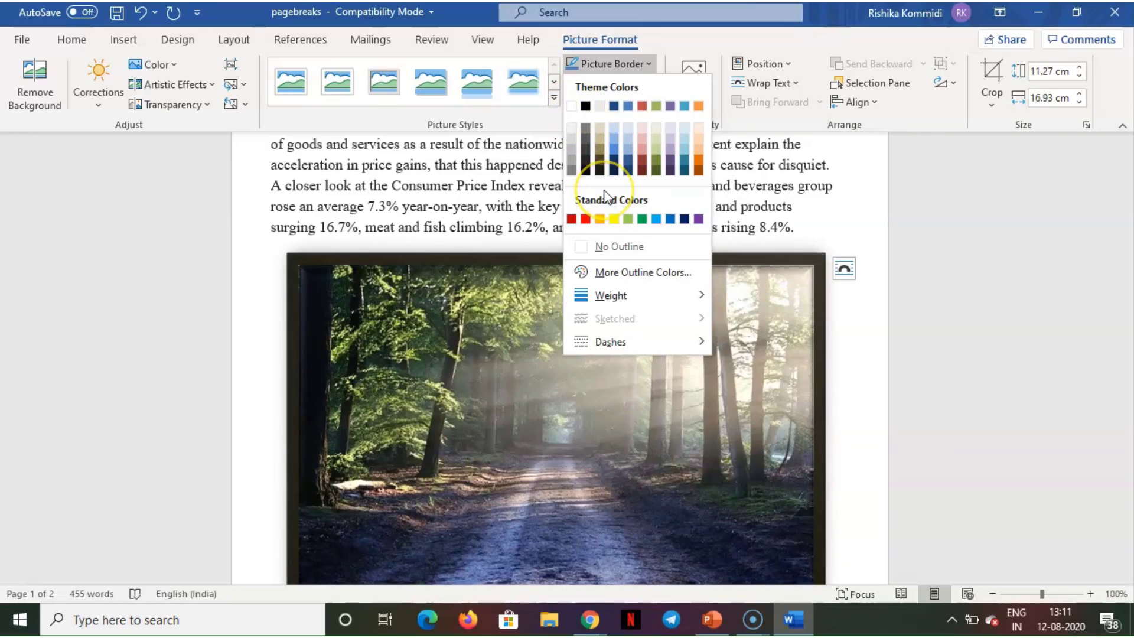
pyautogui.click(616, 250)
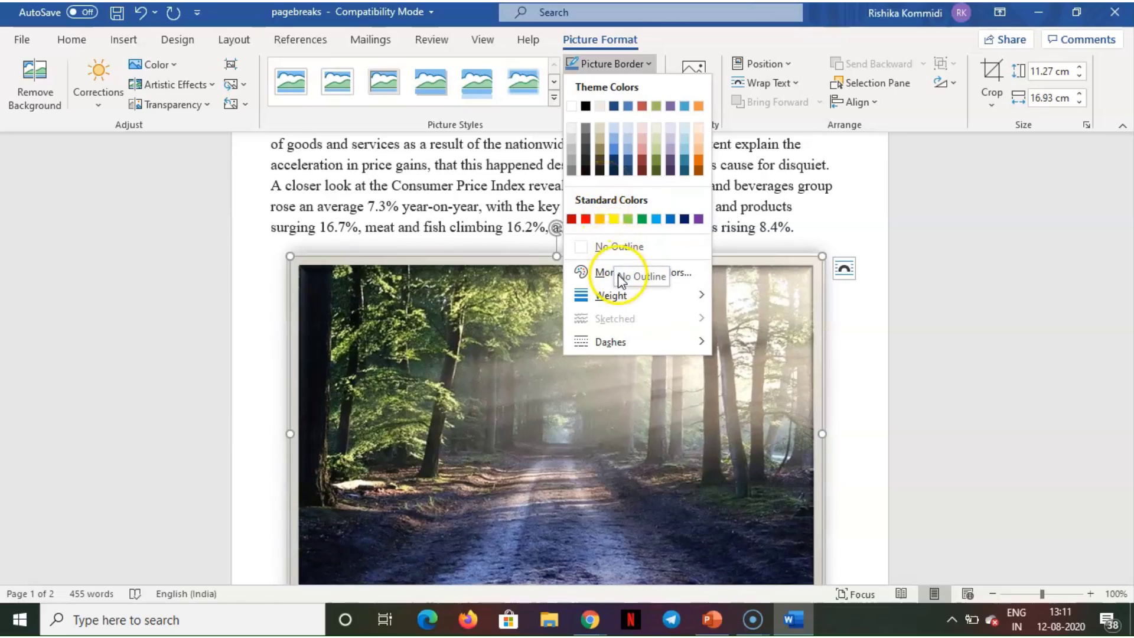
pyautogui.moveTo(617, 298)
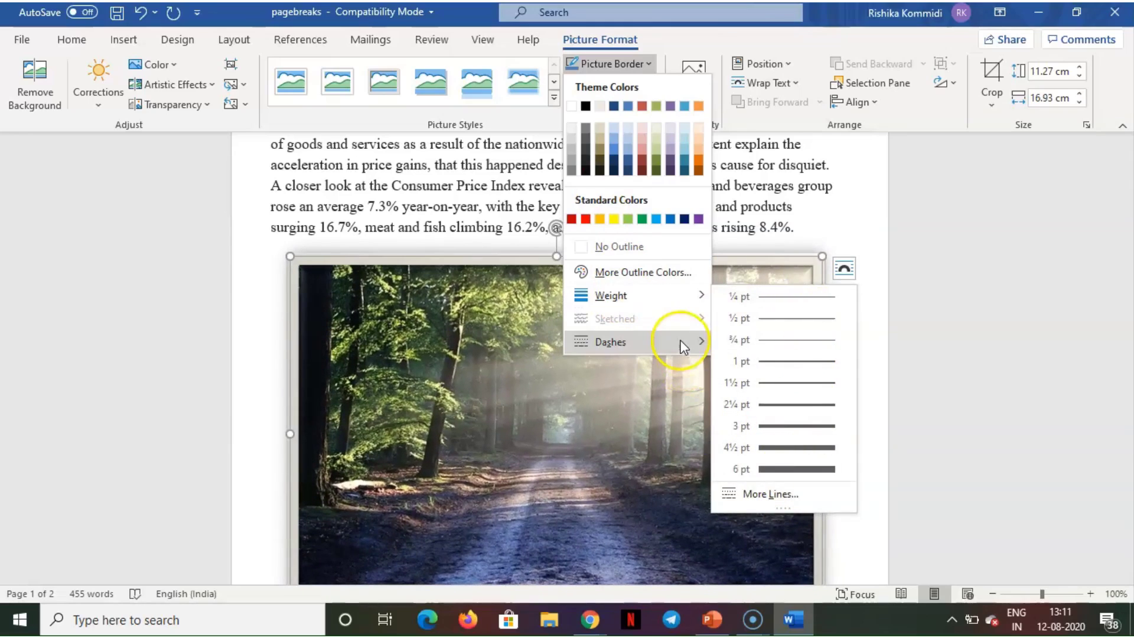
pyautogui.moveTo(681, 345)
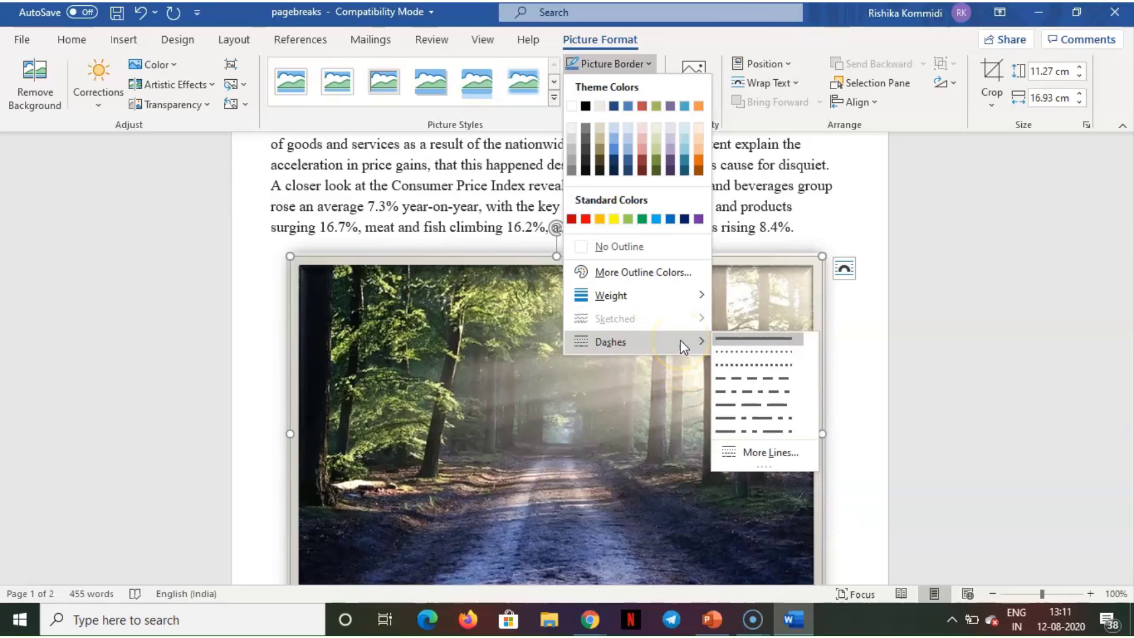
pyautogui.click(725, 357)
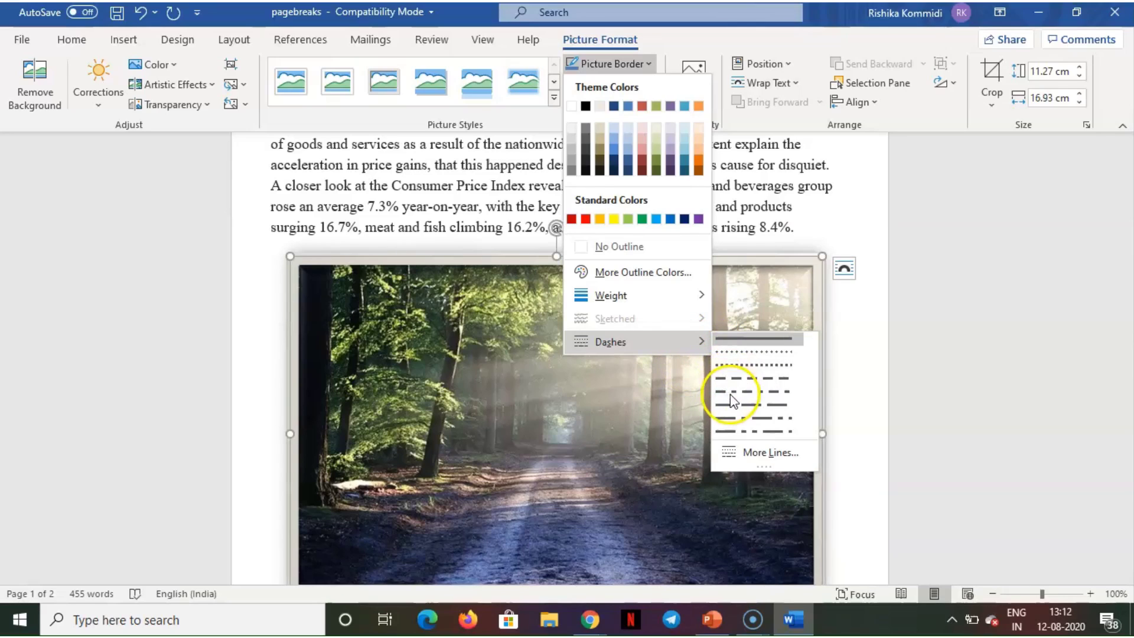
pyautogui.click(651, 64)
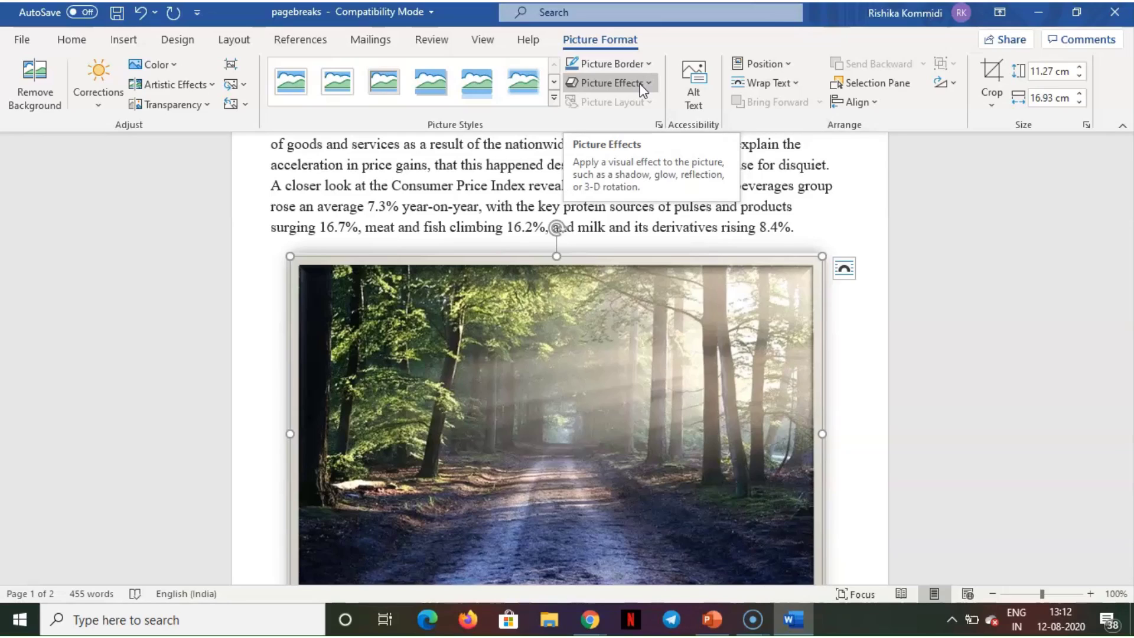
# Step: Preview the preset picture effects on the road picture, open the 3-D Options, and review the shadow, reflection, glow and 3-D format settings
pyautogui.click(644, 90)
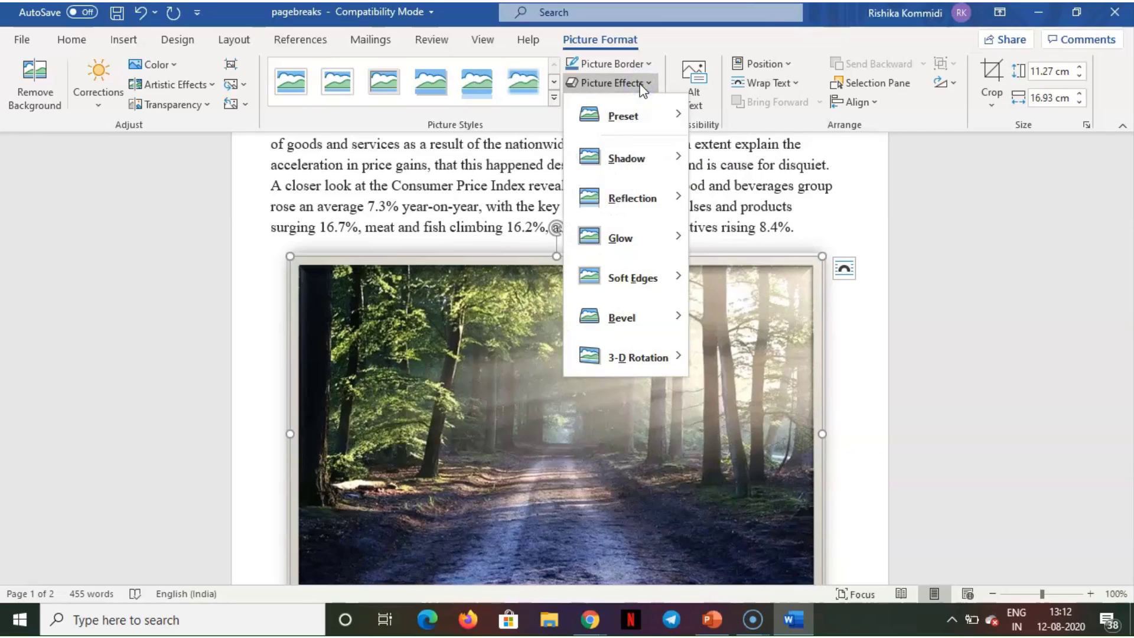
pyautogui.click(639, 110)
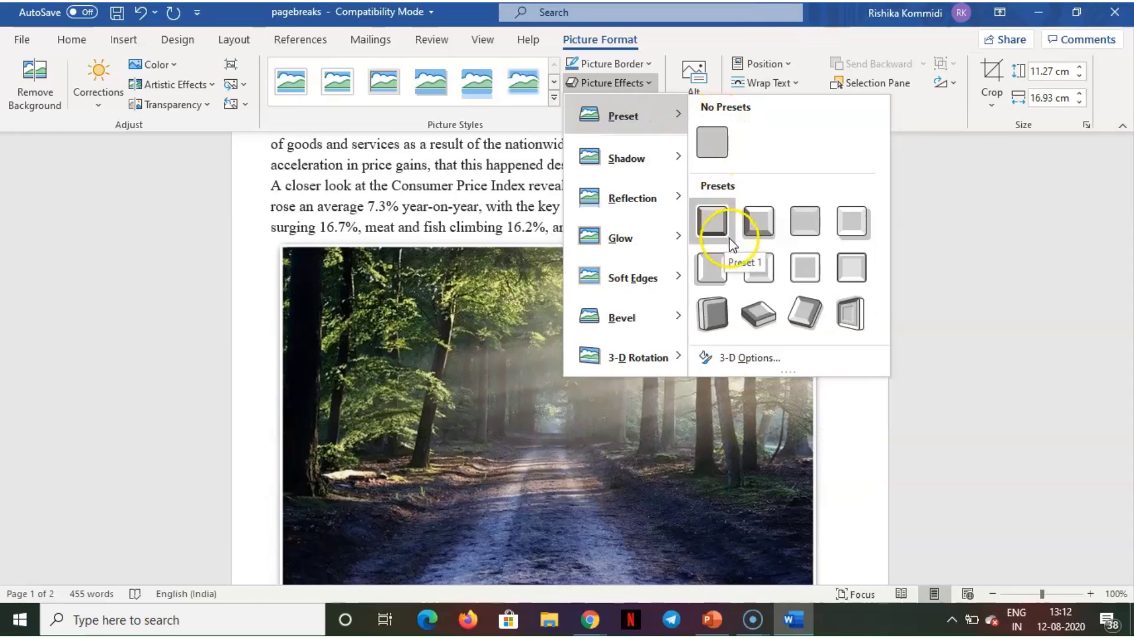
pyautogui.click(757, 355)
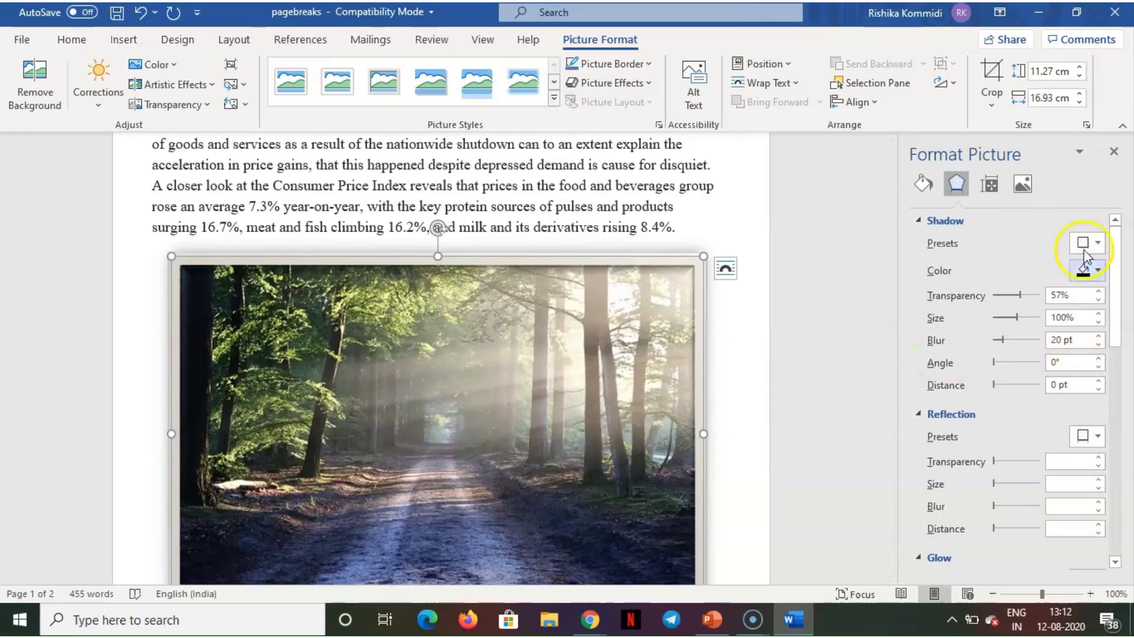
pyautogui.click(1020, 346)
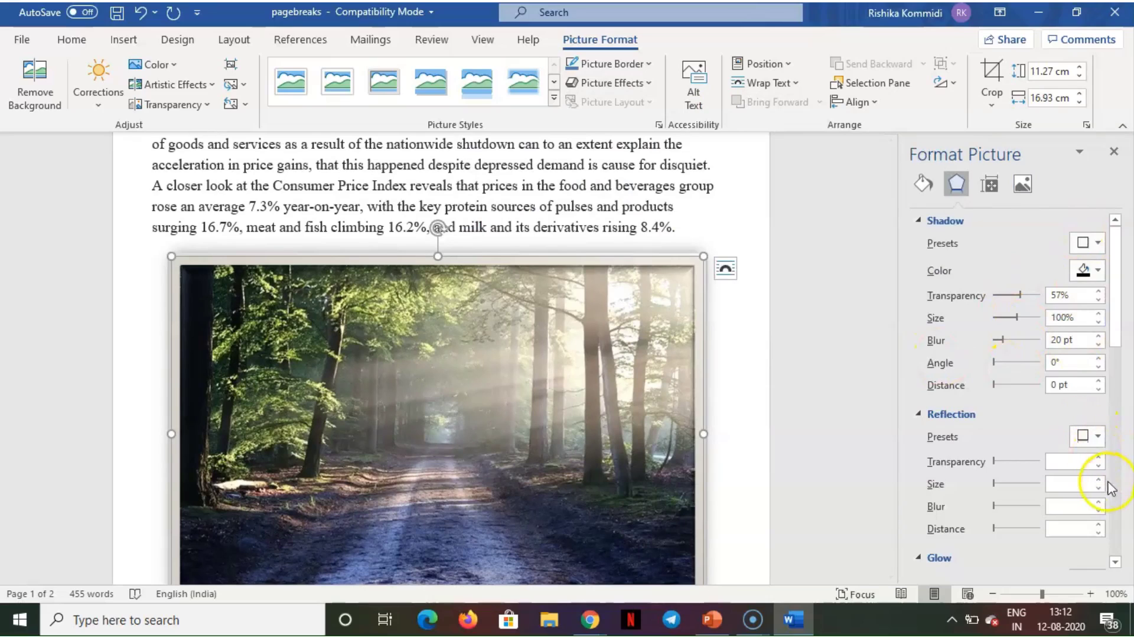
pyautogui.click(1117, 455)
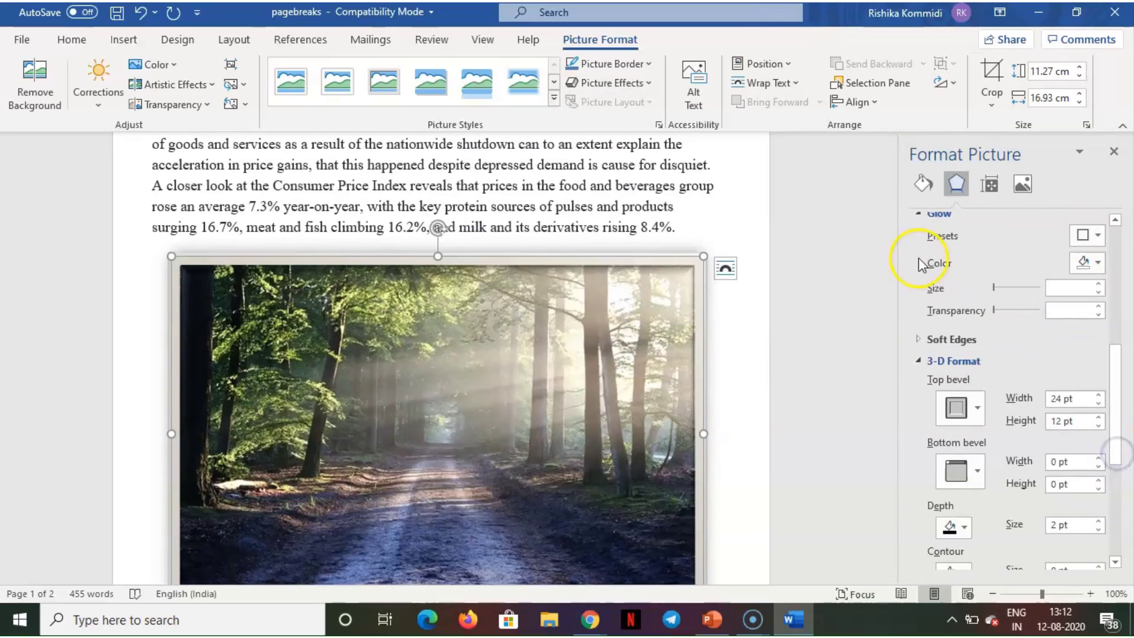
pyautogui.click(1116, 498)
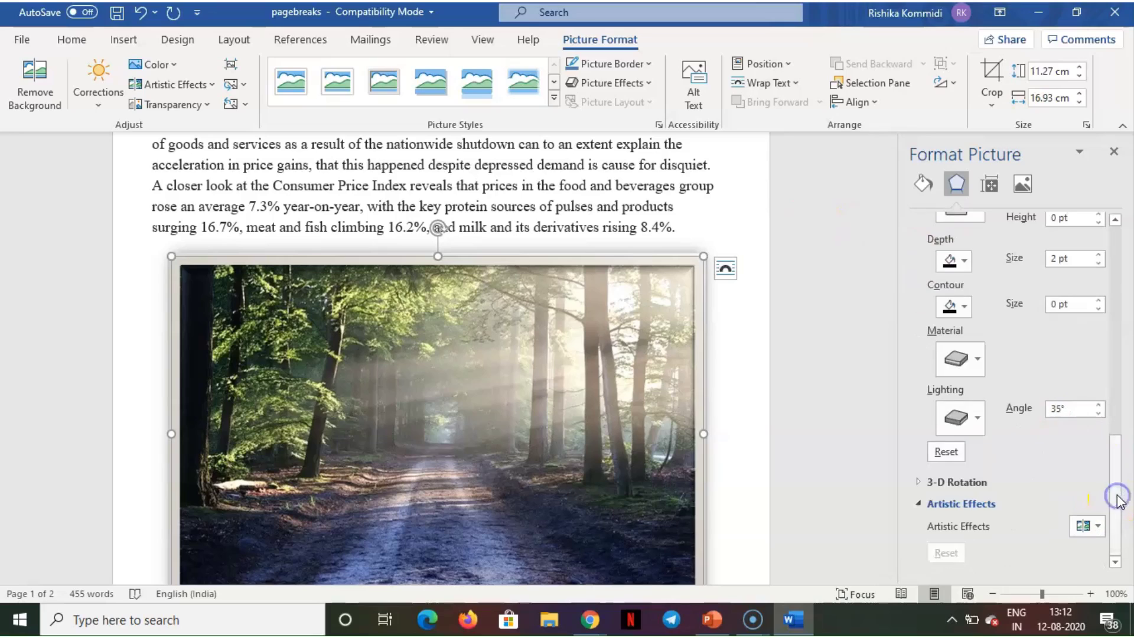
pyautogui.click(1116, 221)
pyautogui.click(1116, 221)
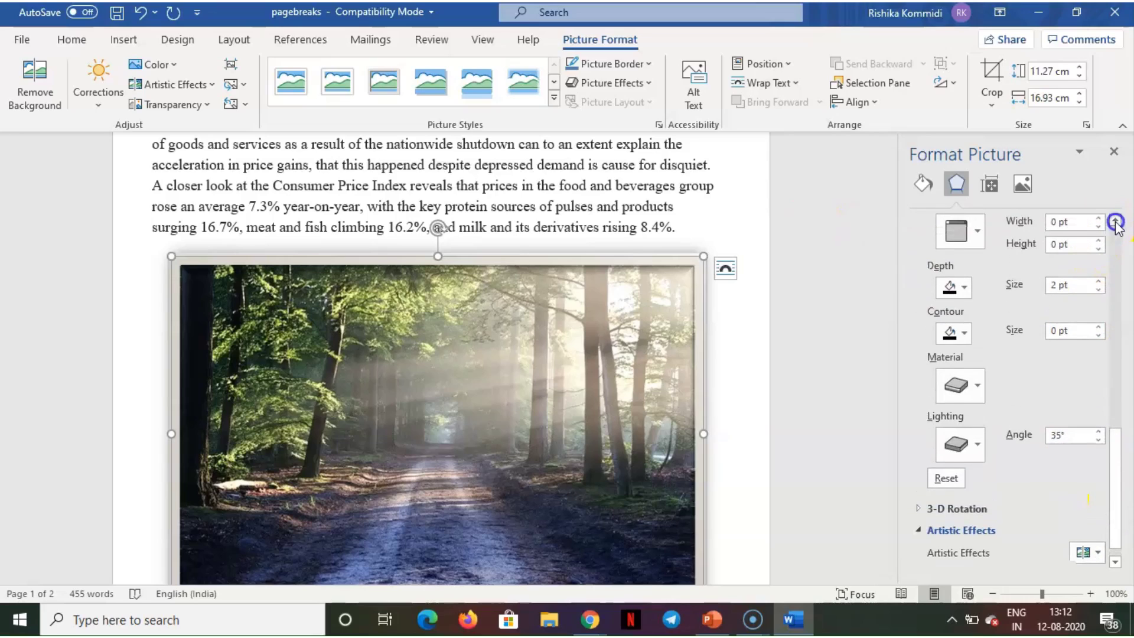
pyautogui.click(1115, 220)
pyautogui.click(1116, 220)
pyautogui.click(1115, 221)
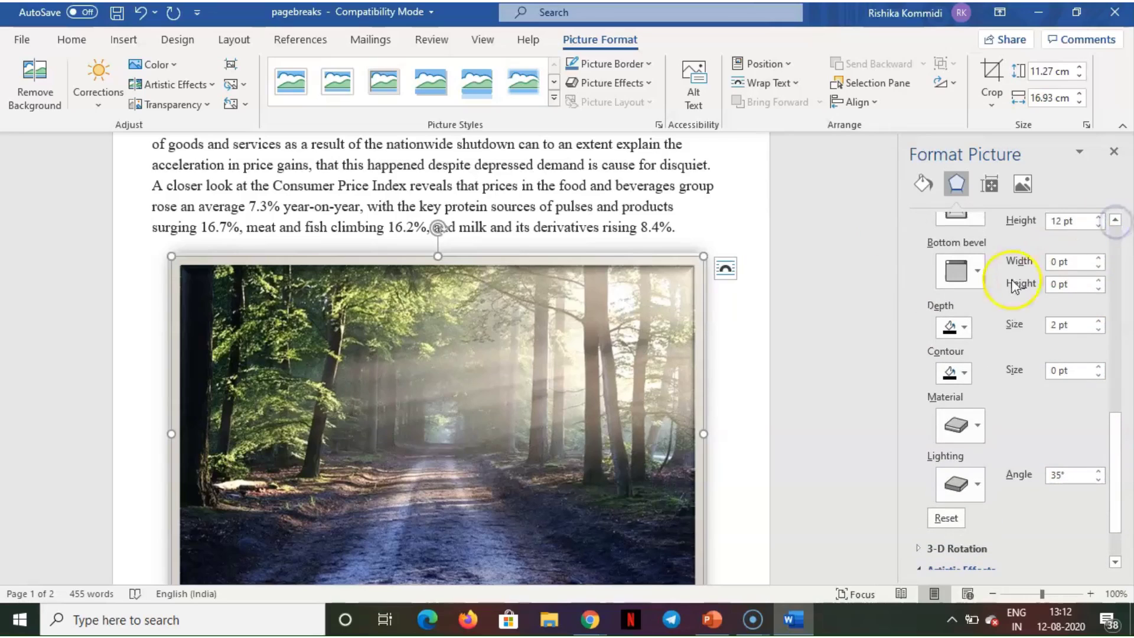
# Step: Browse the Shadow, Reflection, Glow and Soft Edges effect choices for the road picture without applying any
pyautogui.click(612, 82)
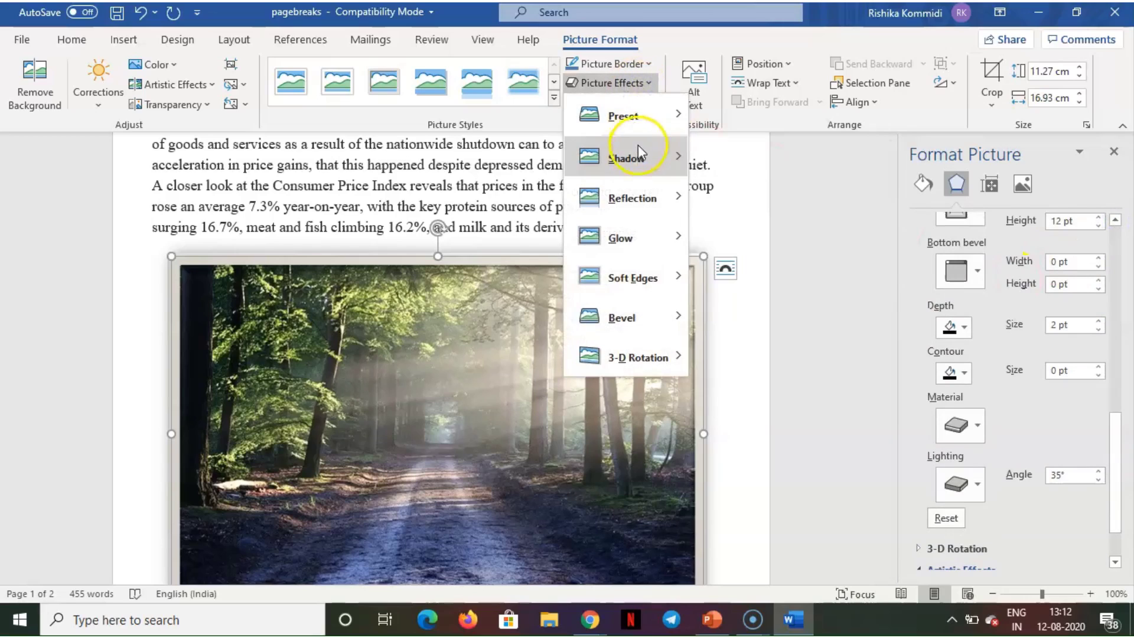
pyautogui.moveTo(640, 158)
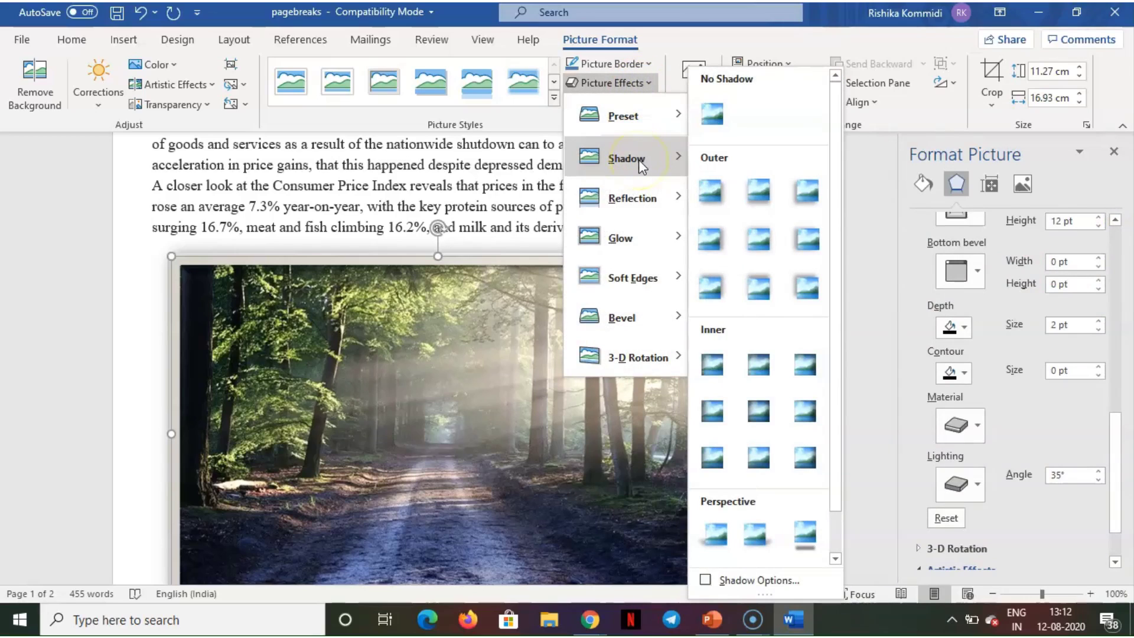
pyautogui.moveTo(646, 201)
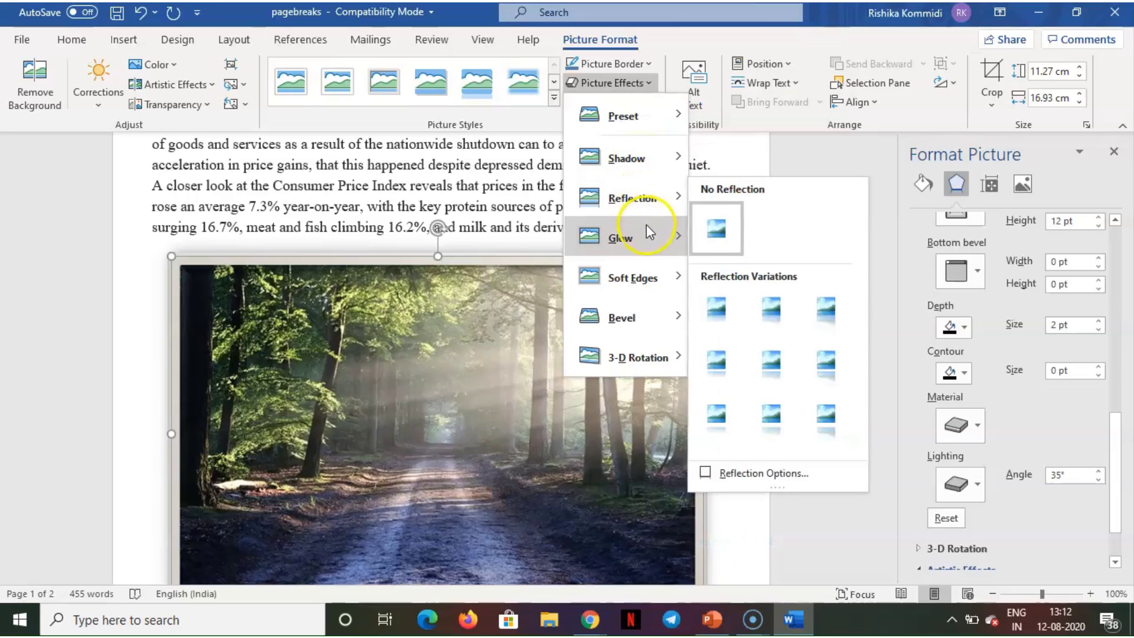
pyautogui.moveTo(665, 276)
pyautogui.click(650, 84)
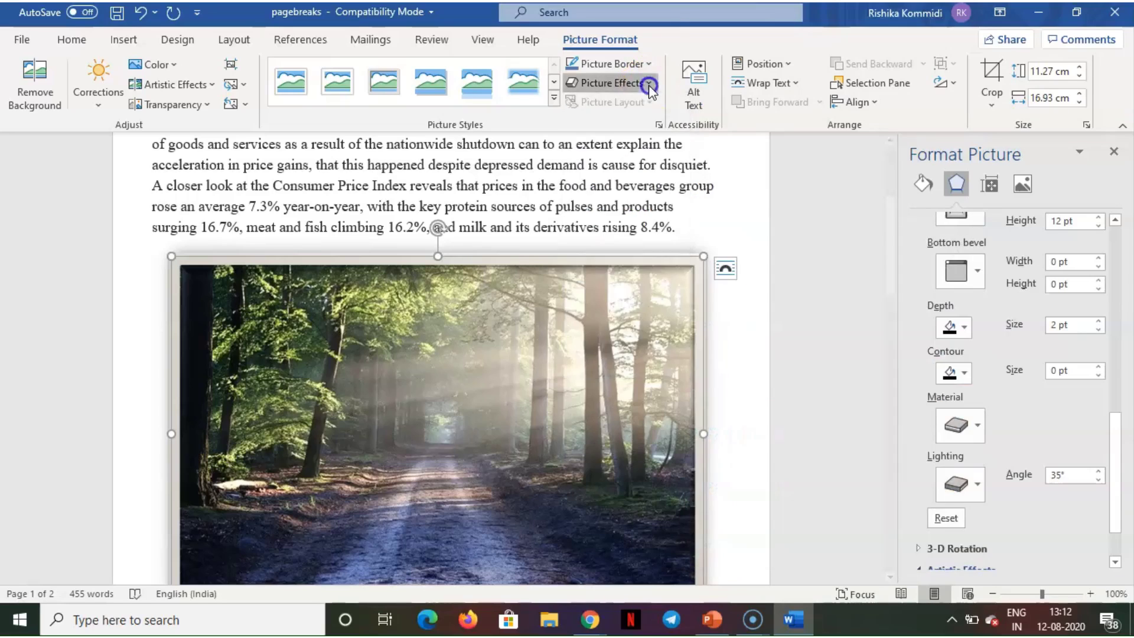
# Step: Open the road picture's alt text and delete the "Description automatically generated" line below "A tree in a forest"
pyautogui.click(694, 98)
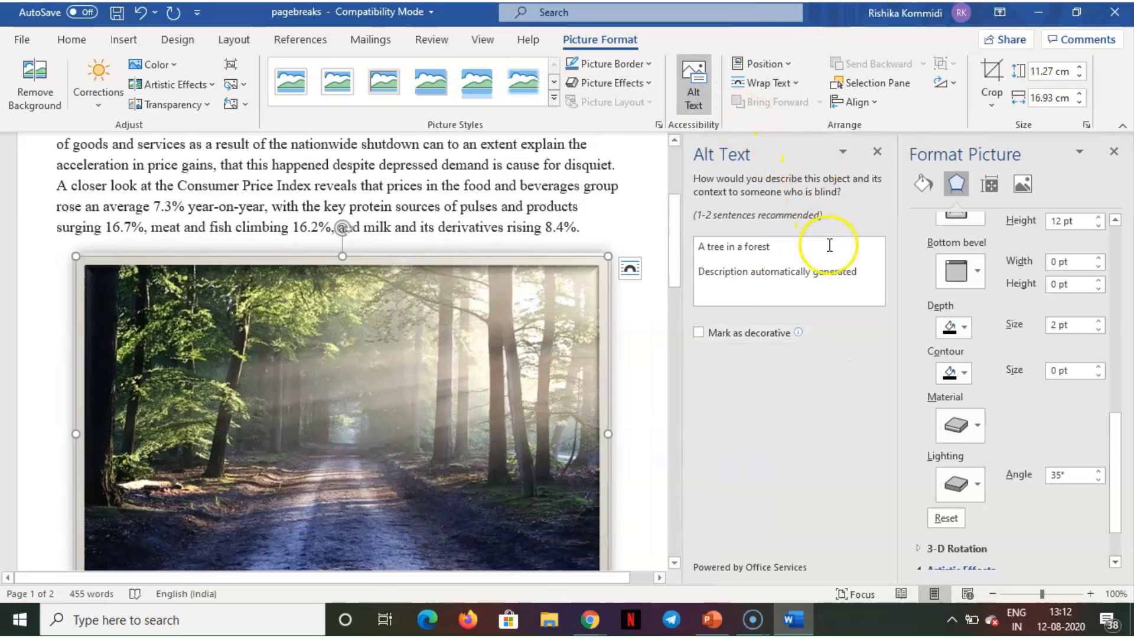
pyautogui.click(860, 271)
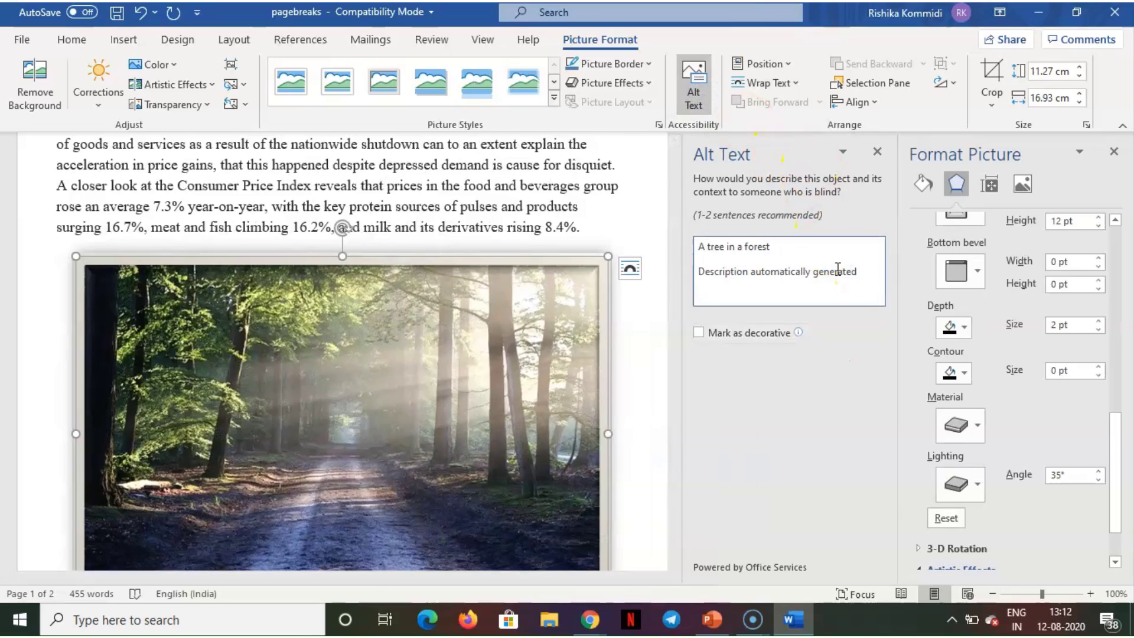
pyautogui.press('BackSpace')
pyautogui.press('BackSpace')
pyautogui.press('BackSpace')
pyautogui.press('BackSpace')
pyautogui.press('BackSpace')
pyautogui.press('BackSpace')
pyautogui.press('BackSpace')
pyautogui.press('BackSpace')
pyautogui.press('BackSpace')
pyautogui.press('BackSpace')
pyautogui.press('BackSpace')
pyautogui.press('BackSpace')
pyautogui.press('BackSpace')
pyautogui.press('BackSpace')
pyautogui.press('BackSpace')
pyautogui.press('BackSpace')
pyautogui.press('BackSpace')
pyautogui.press('BackSpace')
pyautogui.press('BackSpace')
pyautogui.press('BackSpace')
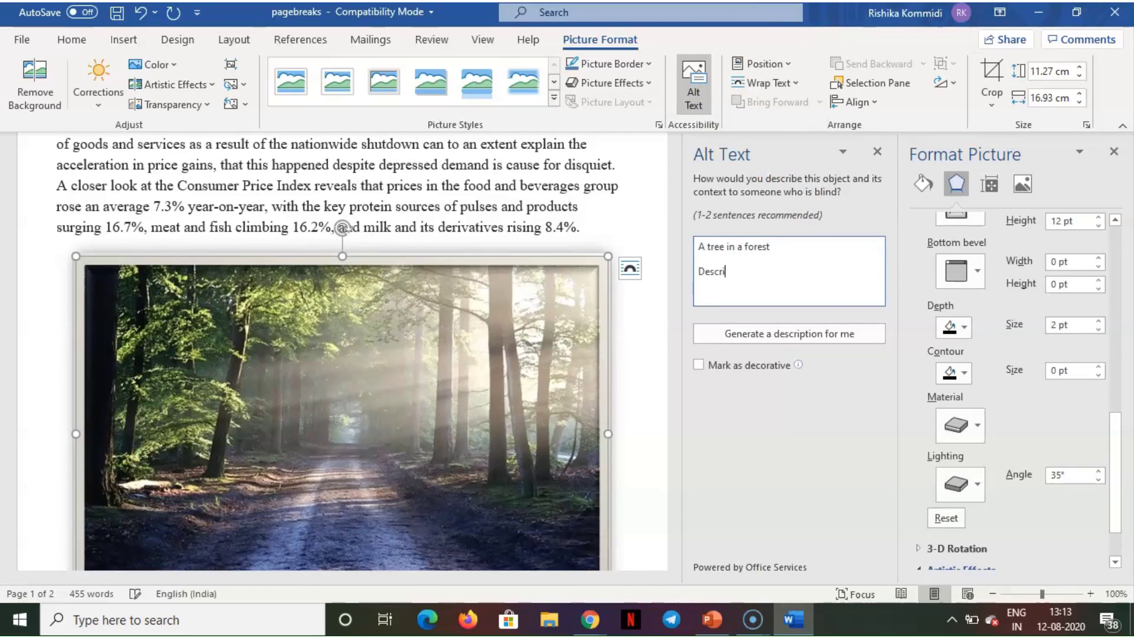
pyautogui.press('BackSpace')
pyautogui.press('BackSpace')
pyautogui.press('BackSpace')
pyautogui.press('BackSpace')
pyautogui.press('BackSpace')
pyautogui.press('BackSpace')
pyautogui.press('BackSpace')
pyautogui.click(796, 244)
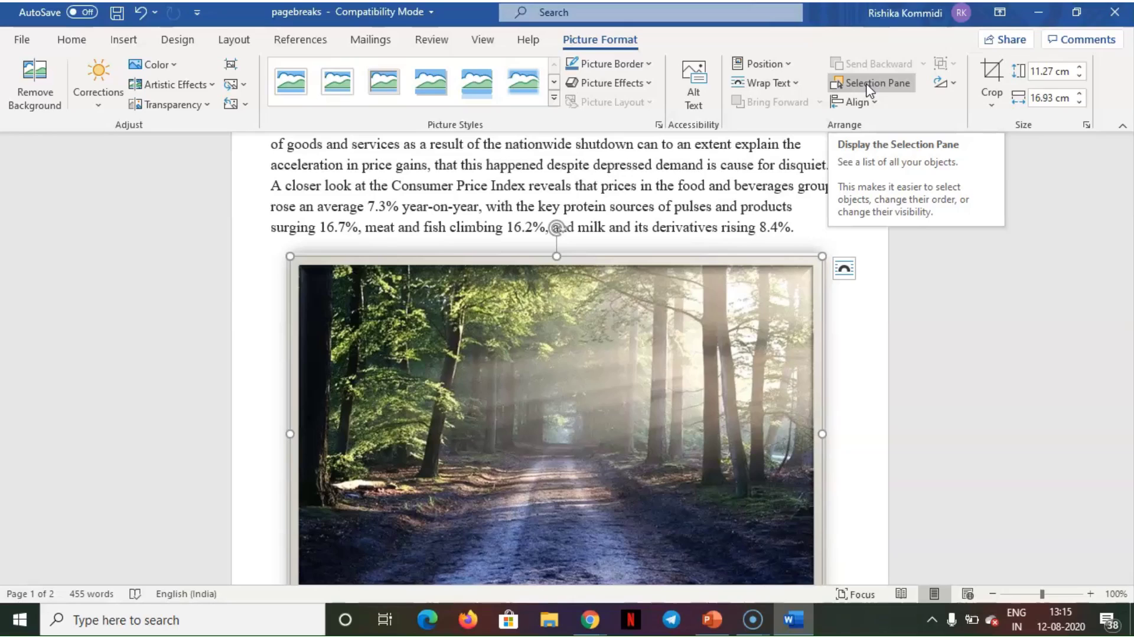
# Step: Display the Selection Pane for the road picture and set object alignment to Align to Page
pyautogui.click(866, 86)
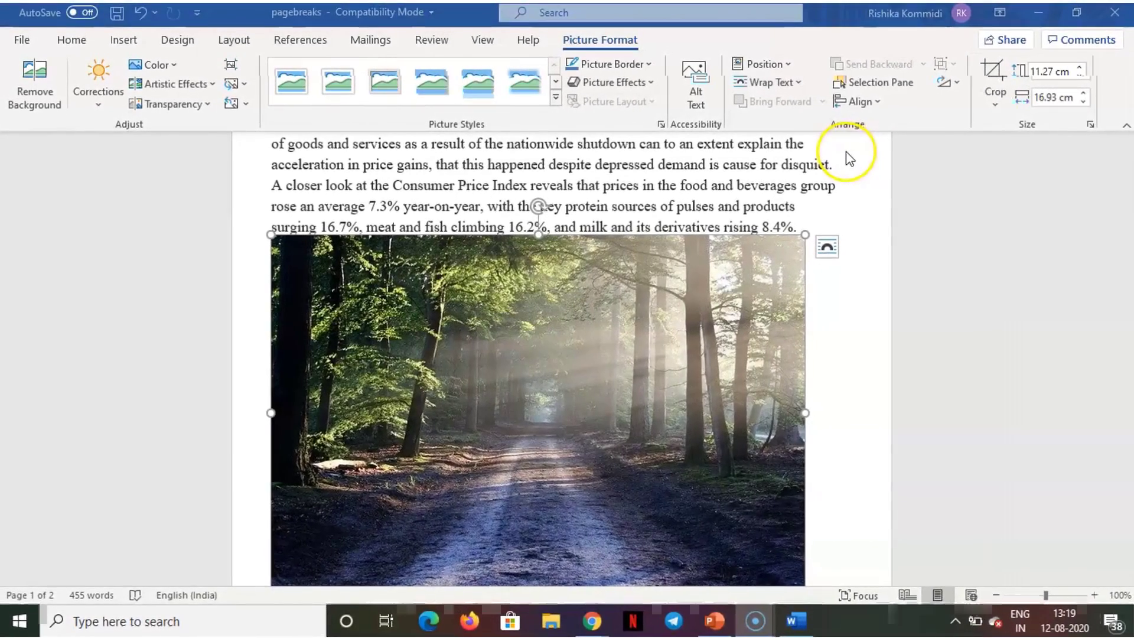
pyautogui.click(860, 103)
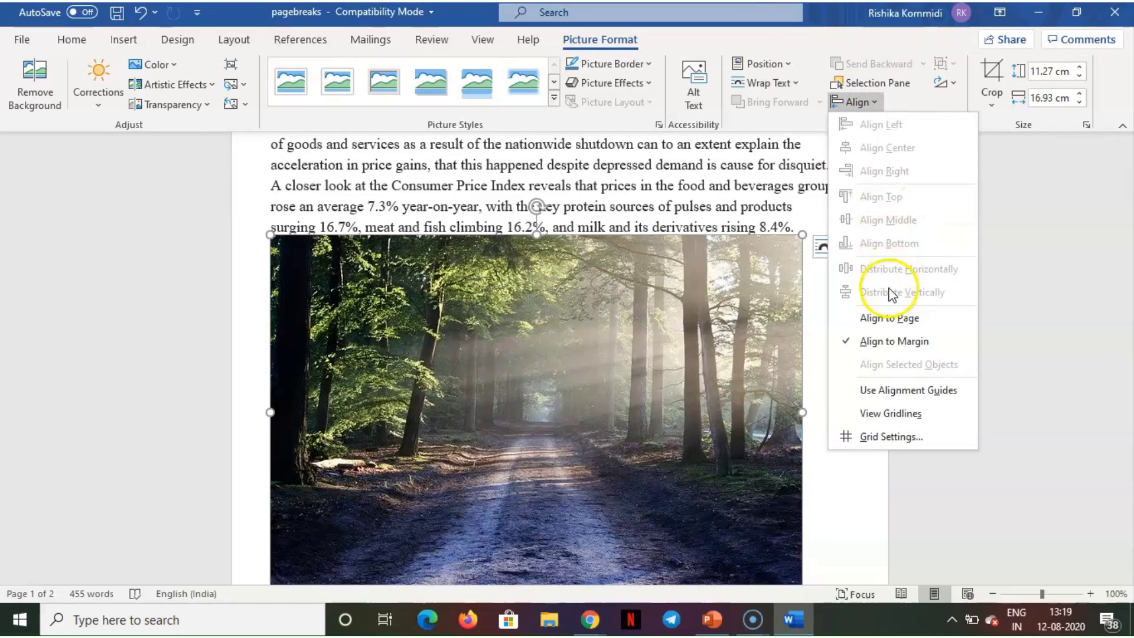
pyautogui.click(895, 319)
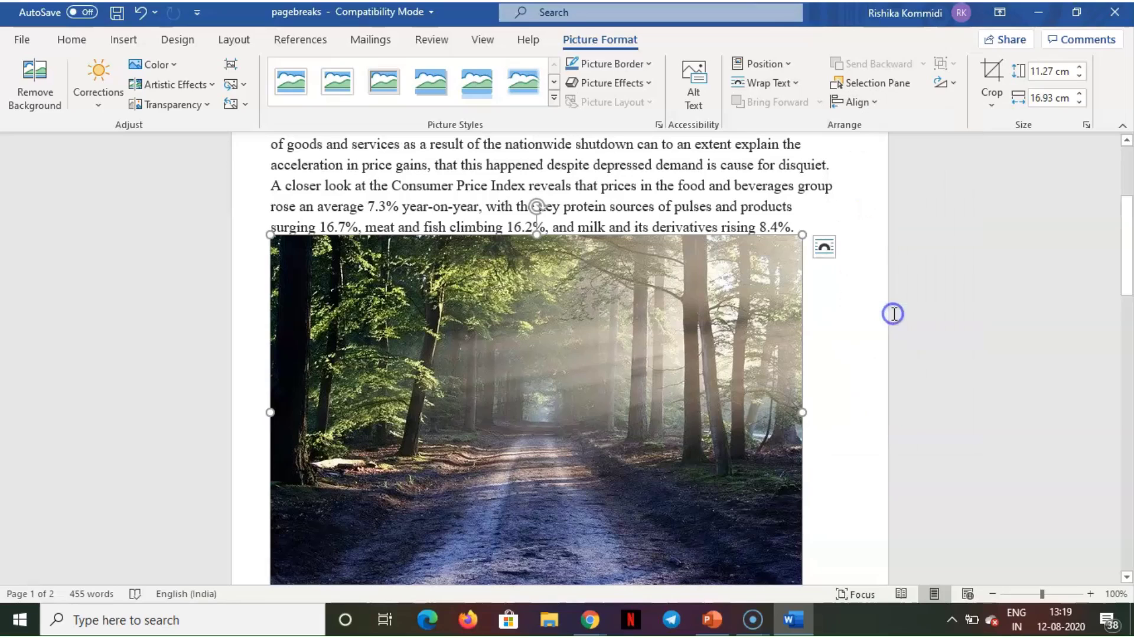
# Step: Display the gridlines, review the Grid and Guides settings, and undo the gridline display
pyautogui.click(856, 107)
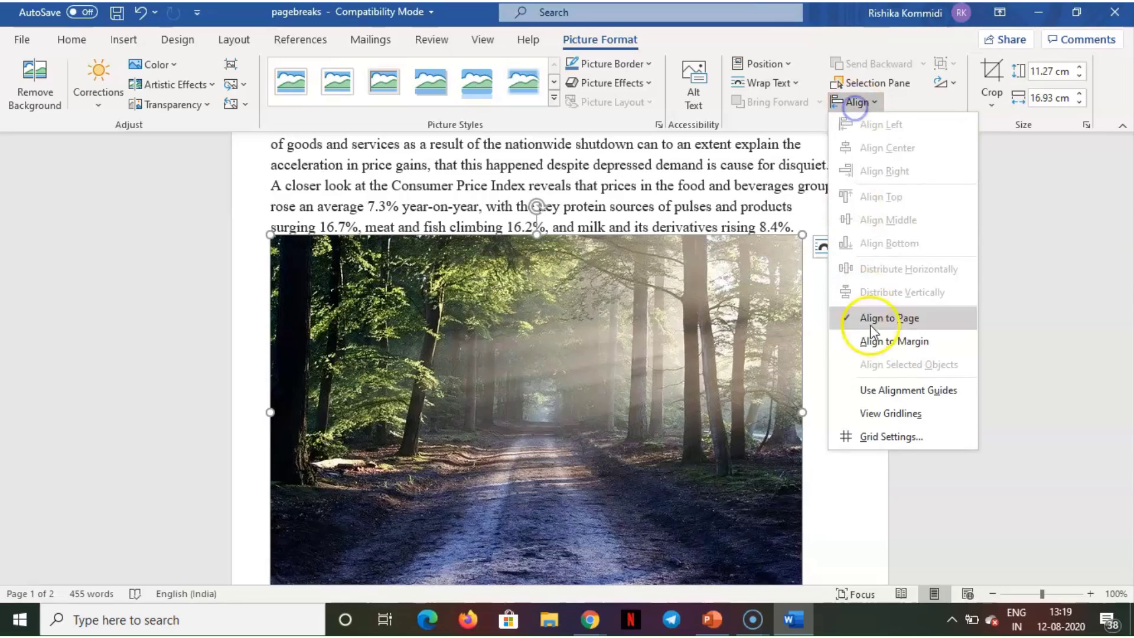
pyautogui.click(879, 413)
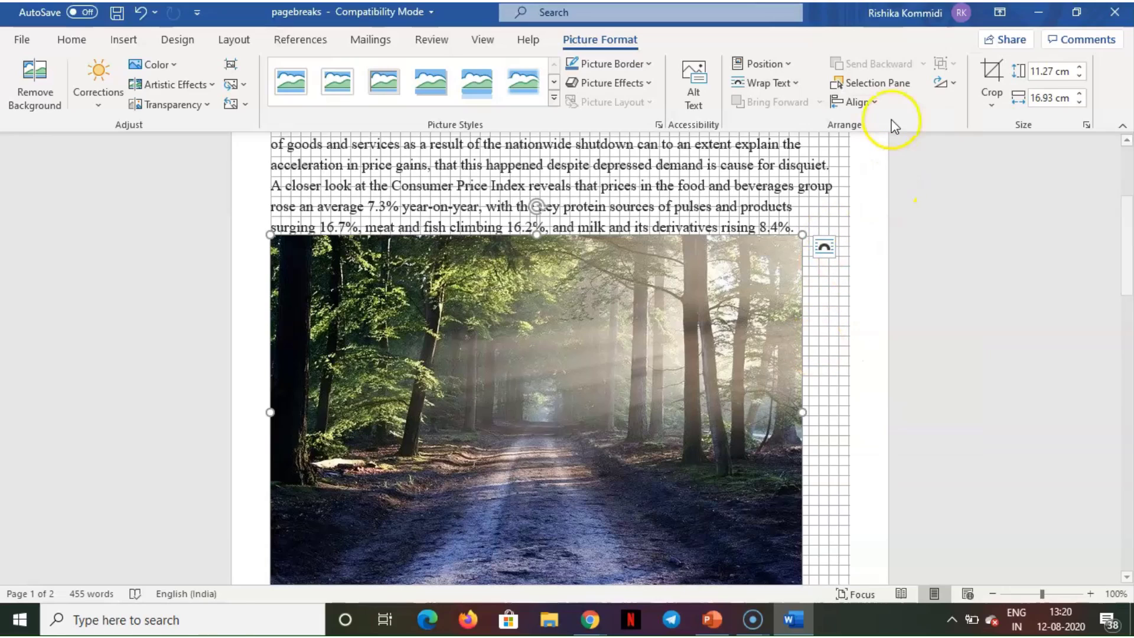
pyautogui.click(873, 104)
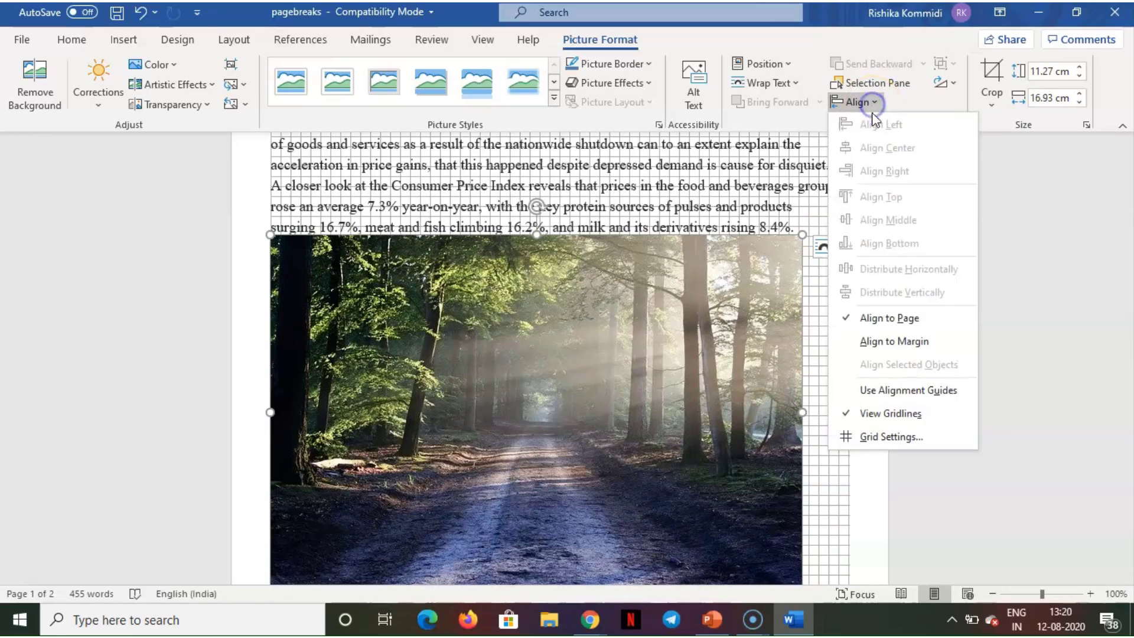
pyautogui.click(878, 442)
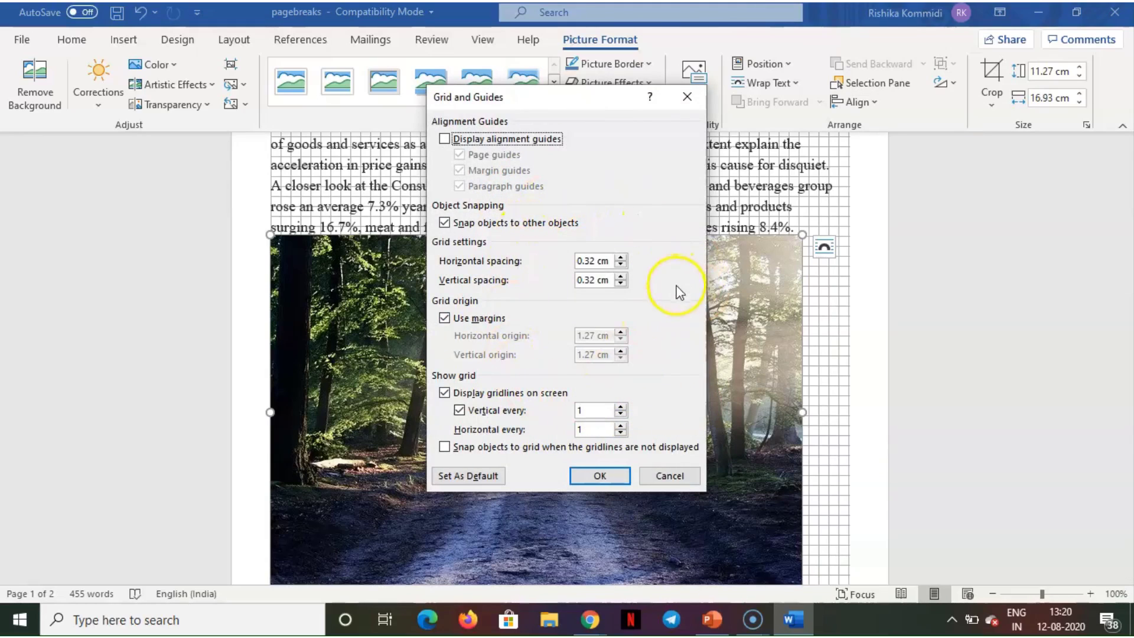
pyautogui.click(601, 476)
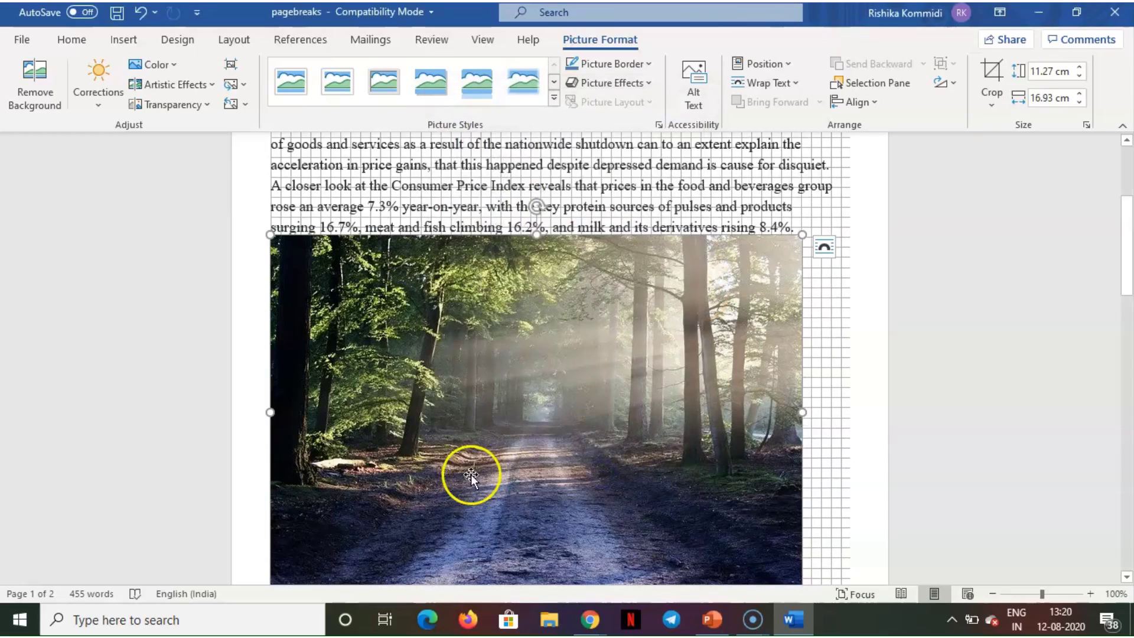
pyautogui.hotkey('ctrl', 'z')
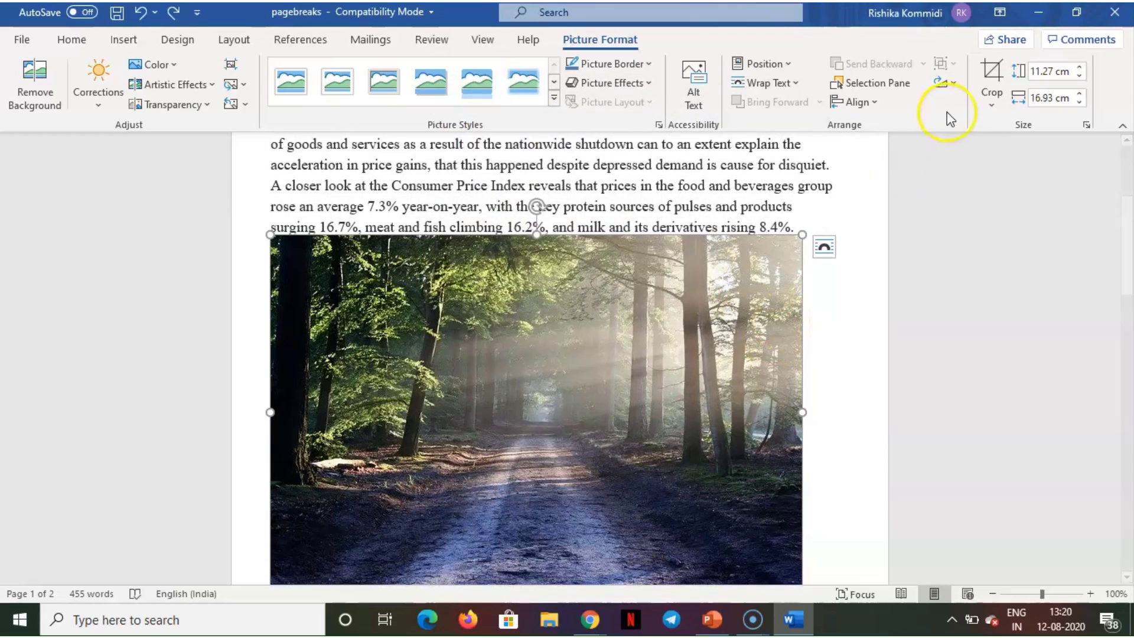
# Step: Resize the road picture by adjusting its height to 11 cm and its width to 16.8 cm
pyautogui.click(1080, 77)
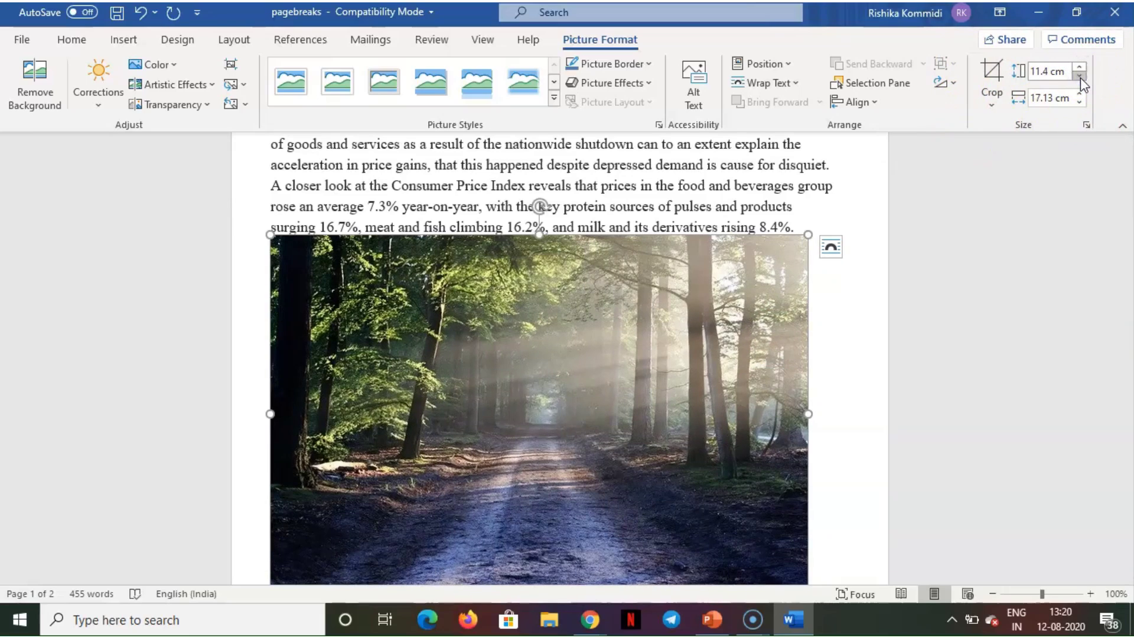
pyautogui.click(1080, 77)
pyautogui.click(1080, 94)
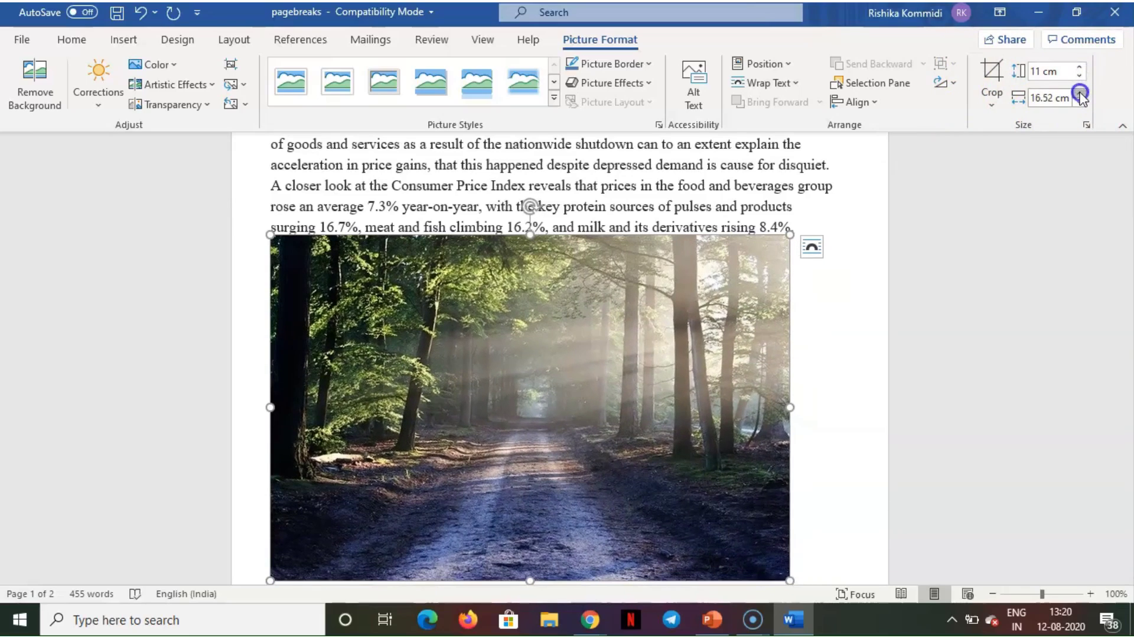
pyautogui.click(1080, 94)
pyautogui.click(1080, 94)
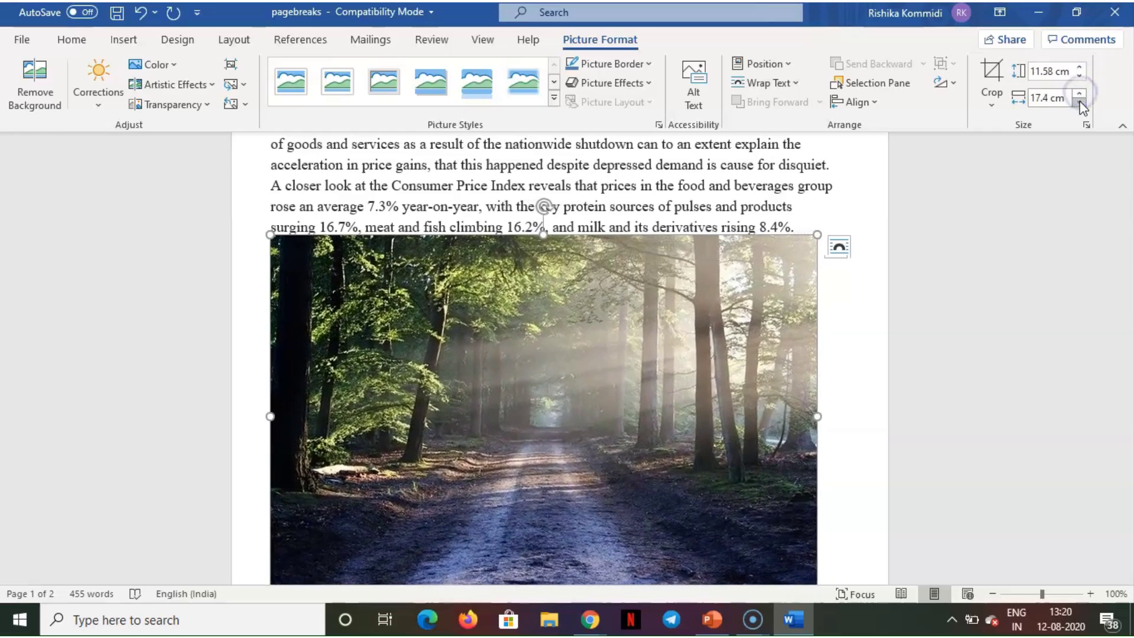
pyautogui.click(1080, 103)
pyautogui.click(1079, 102)
pyautogui.click(1080, 102)
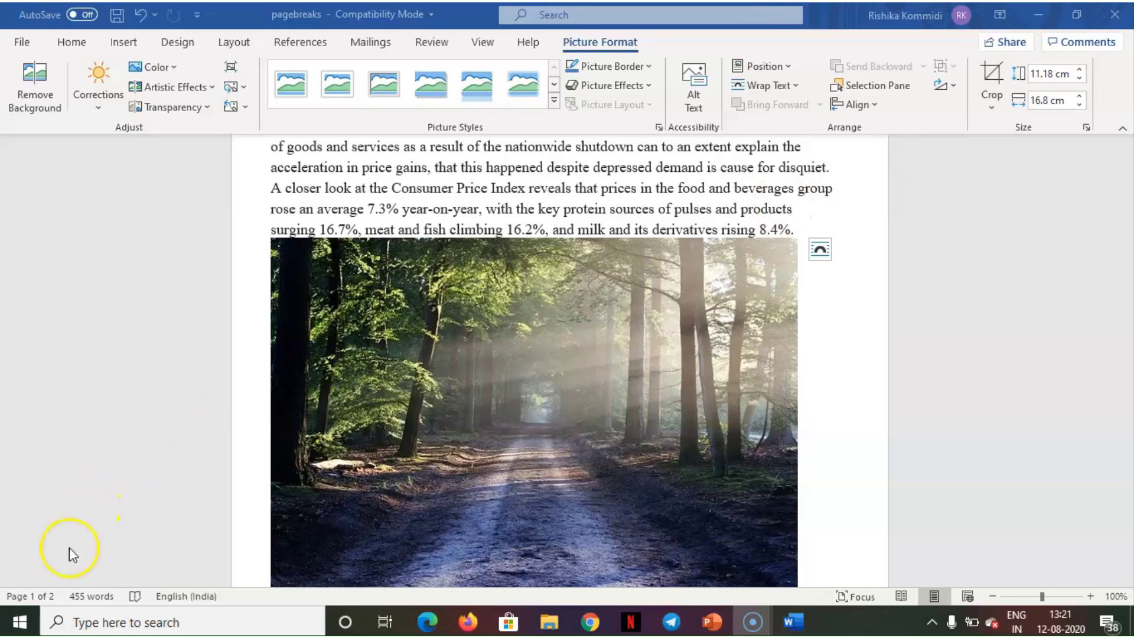
pyautogui.click(34, 596)
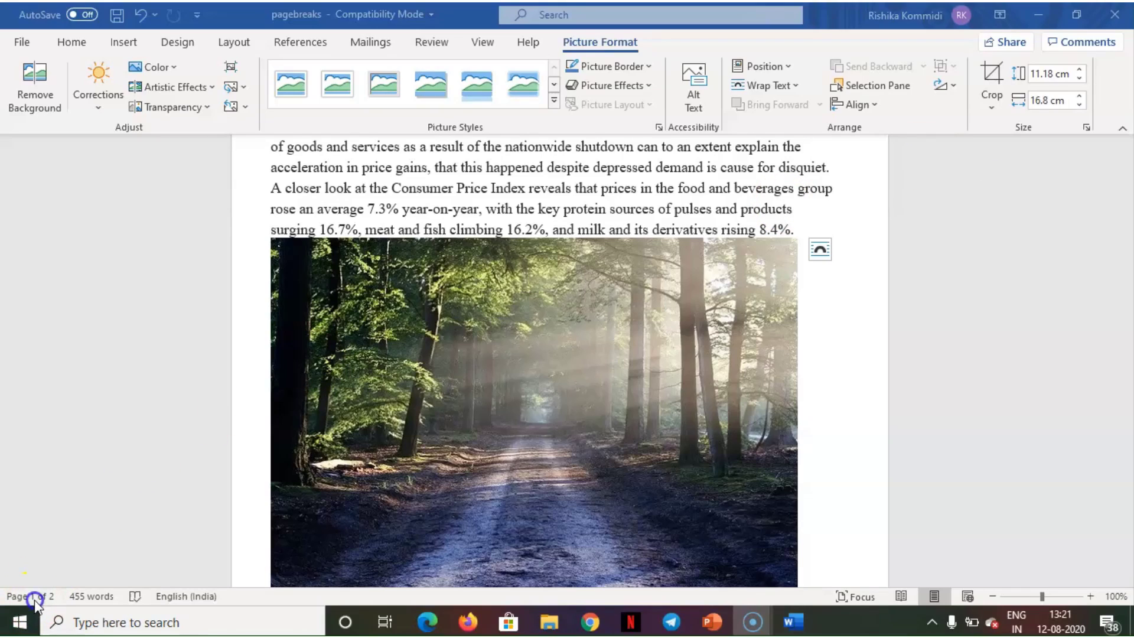